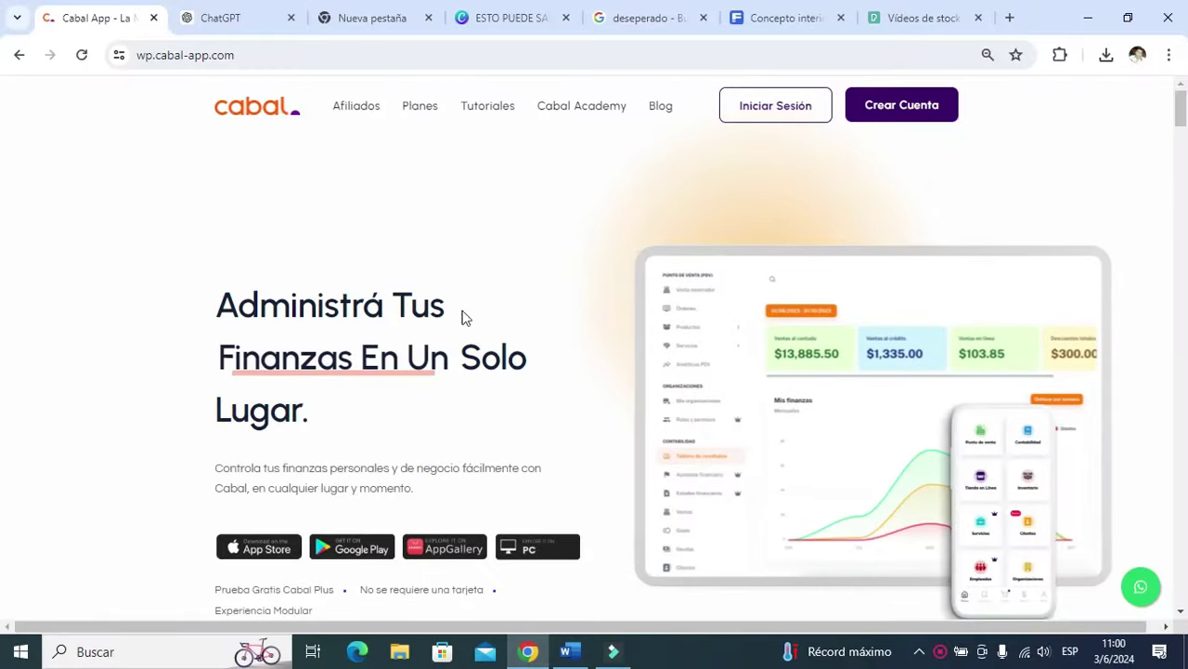
Step: Dismiss the Cabal Plus promotion
left_click(1181, 611)
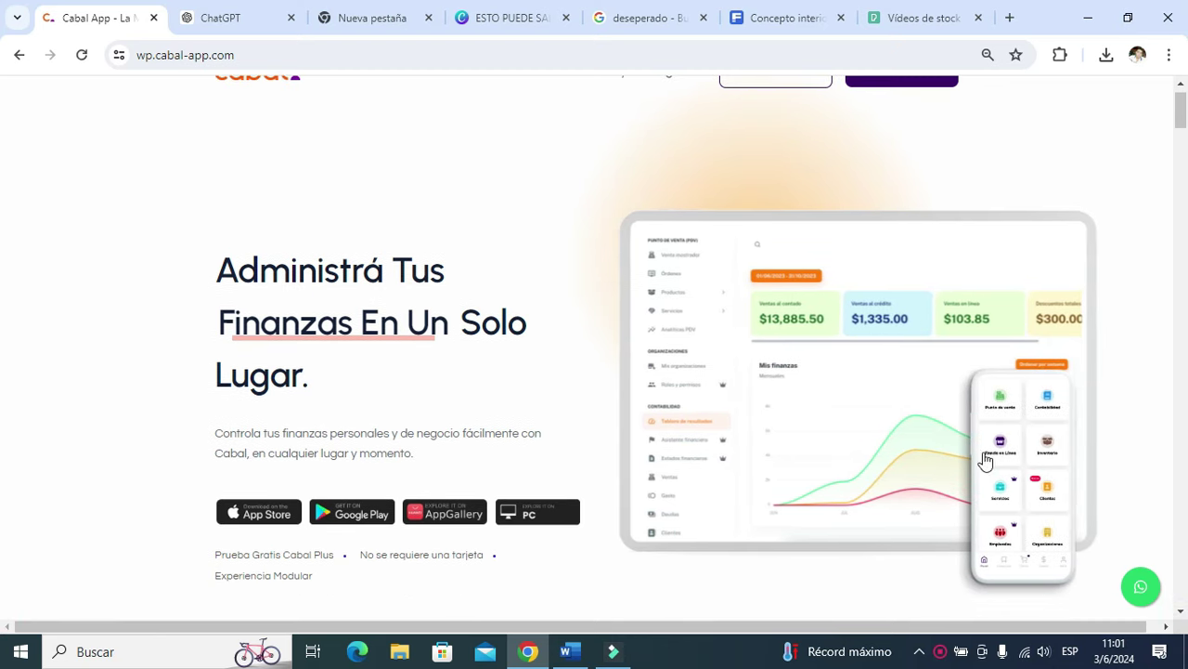
left_click(1181, 611)
left_click(1181, 611)
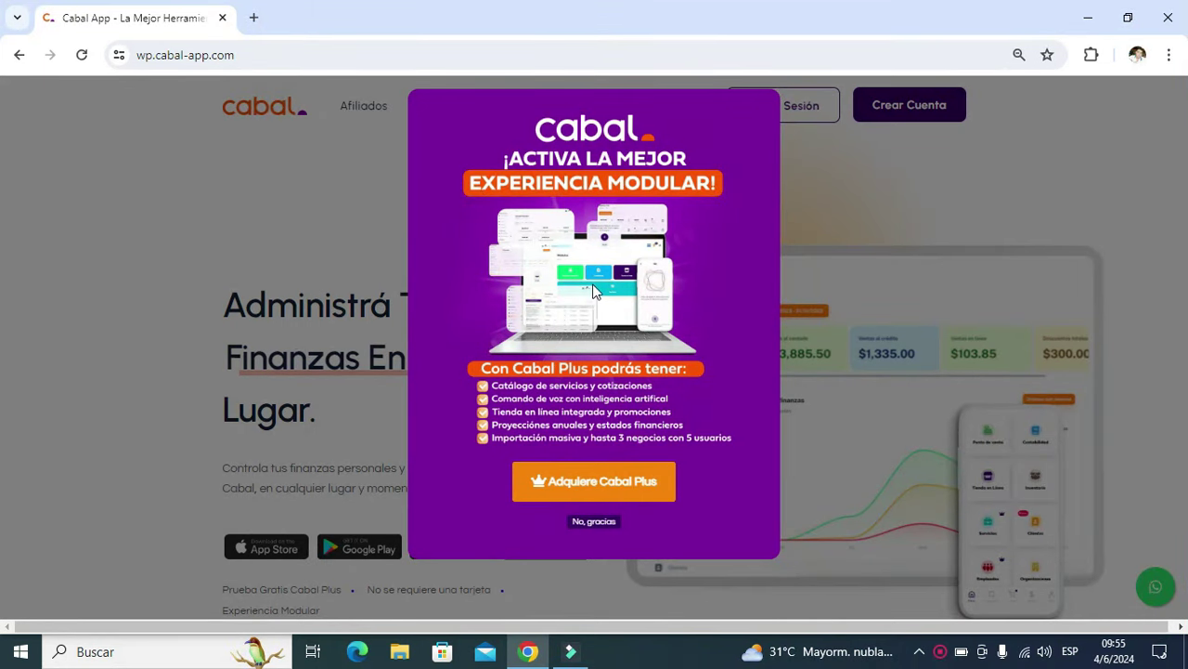
left_click(593, 523)
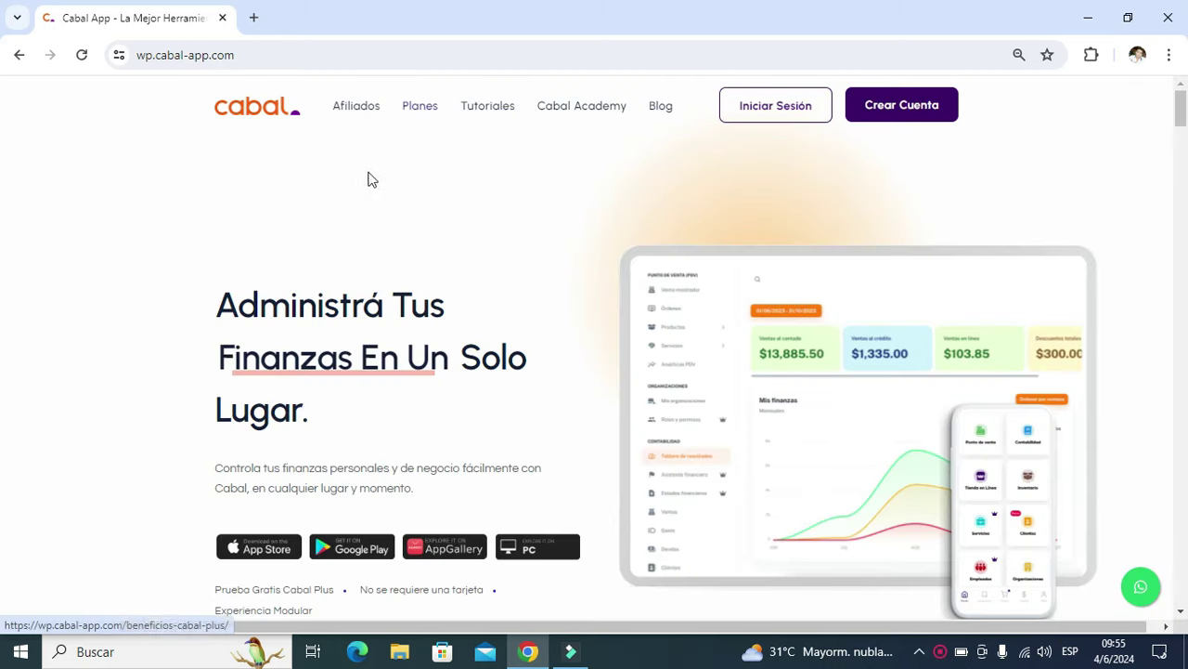
Step: On the sign-up page, enter the account e-mail address and password
left_click(906, 107)
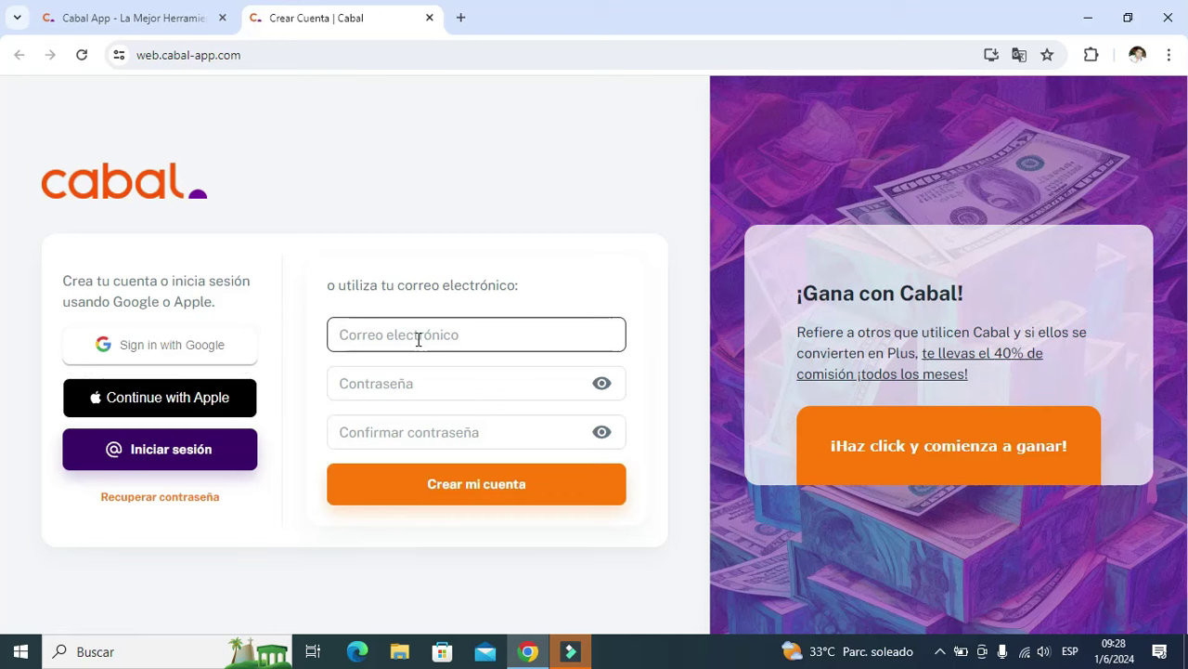
left_click(419, 340)
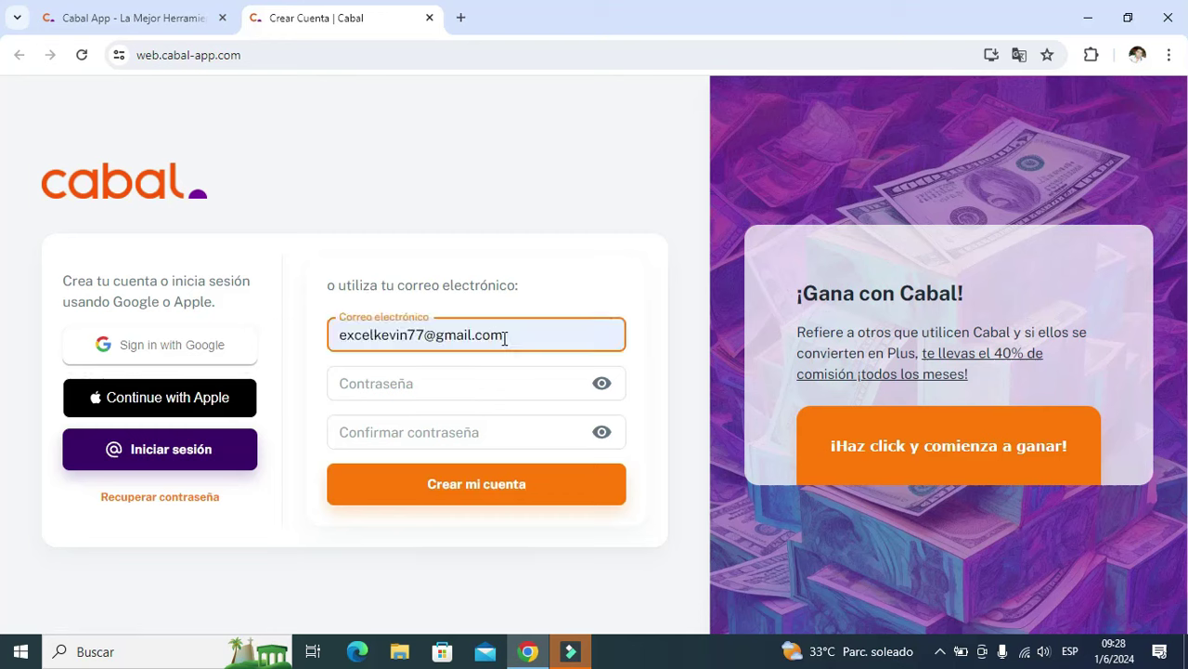
left_click(399, 382)
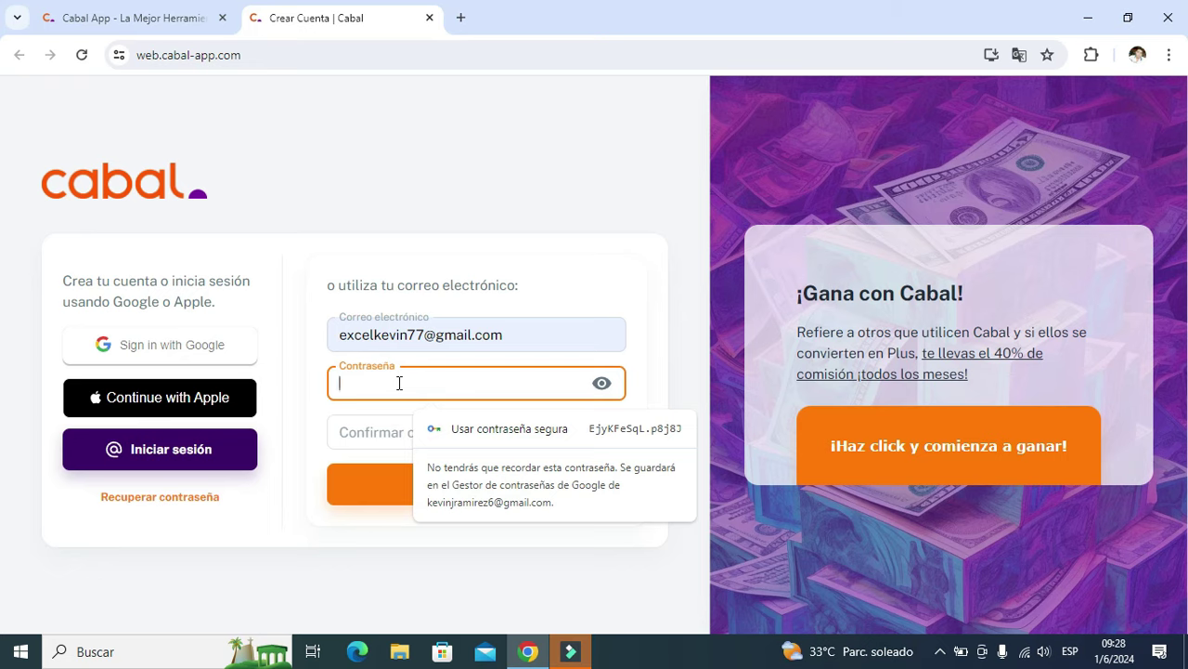
key("ctrl+v")
left_click(369, 440)
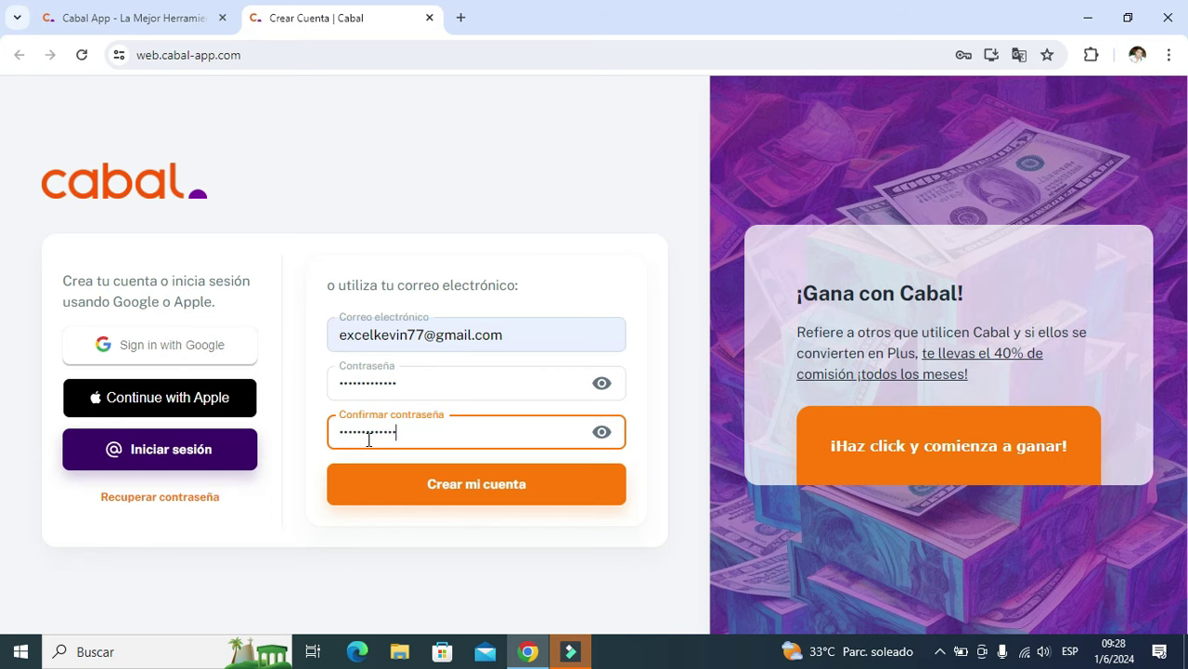
Step: Confirm the password, submit the sign-up form and close the tab
left_click(469, 494)
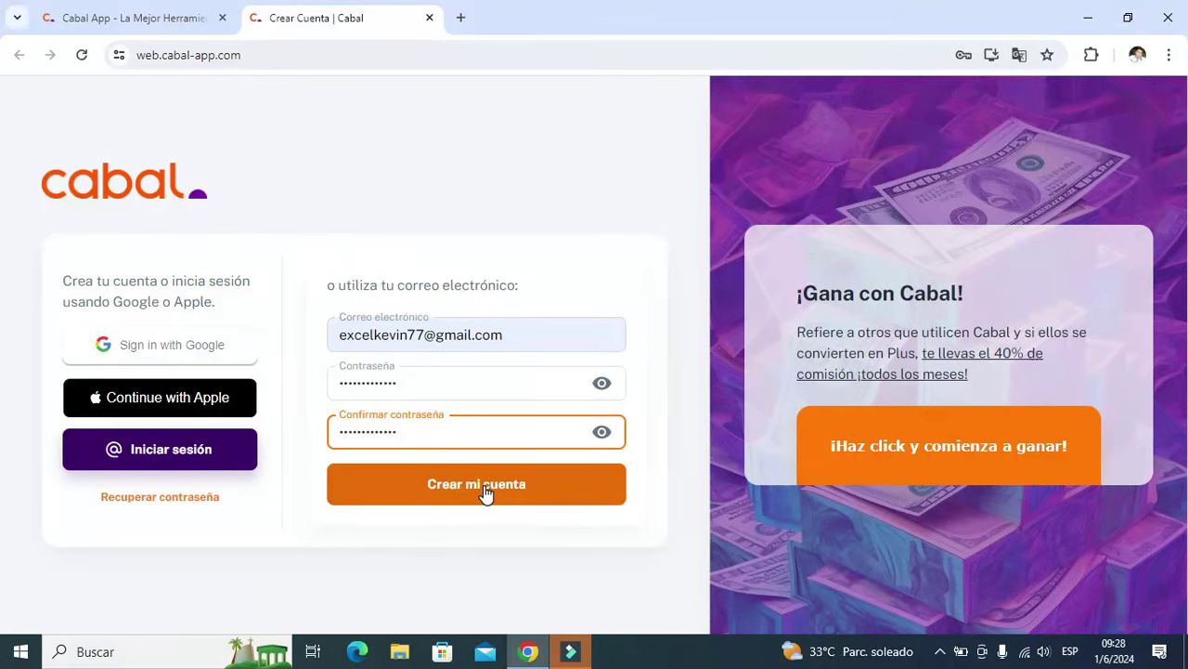
left_click(484, 488)
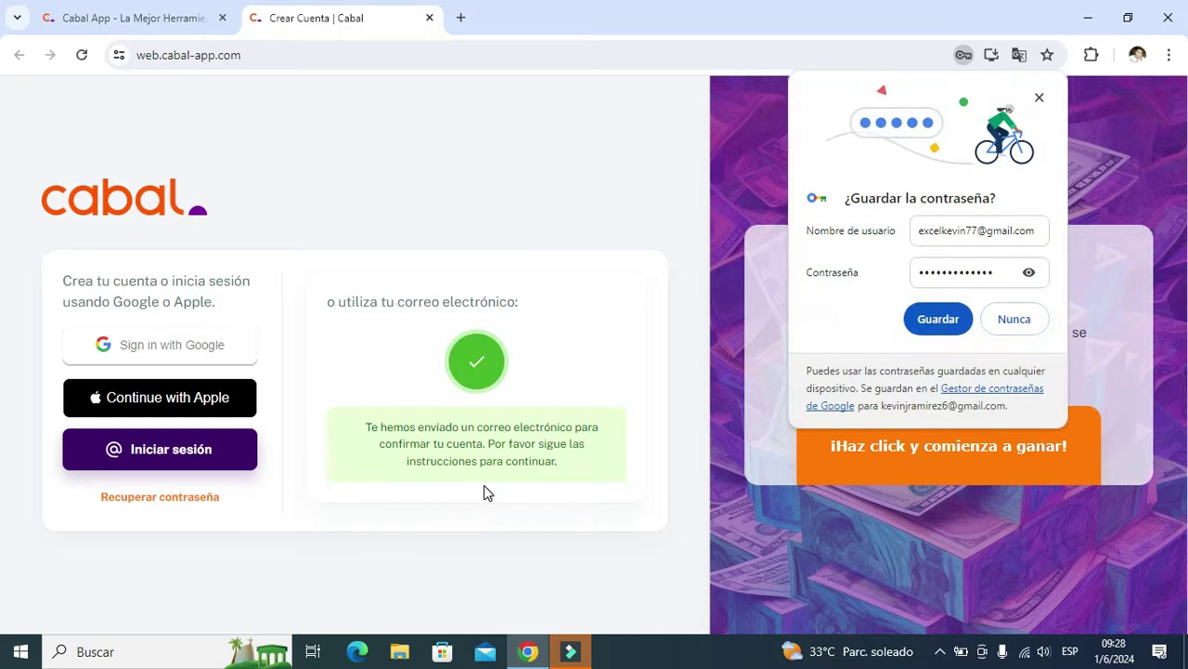
key("ctrl+w")
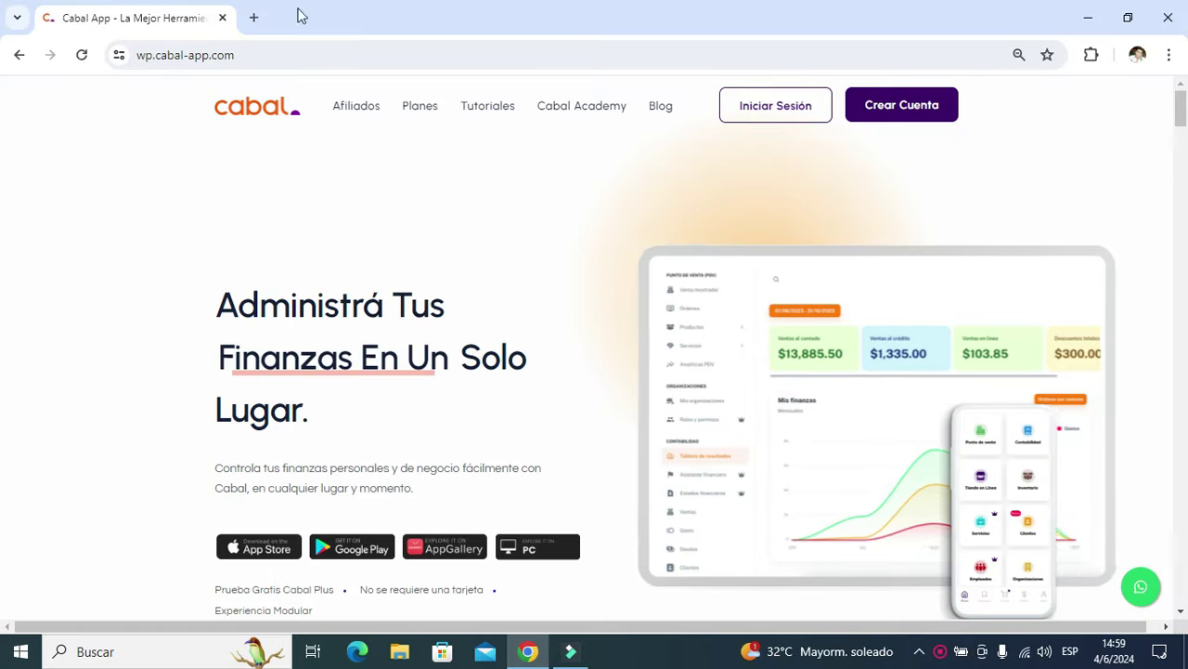
Step: Sign in to Cabal, dismiss the translation offer, and scroll the sidebar to Inventario
left_click(769, 120)
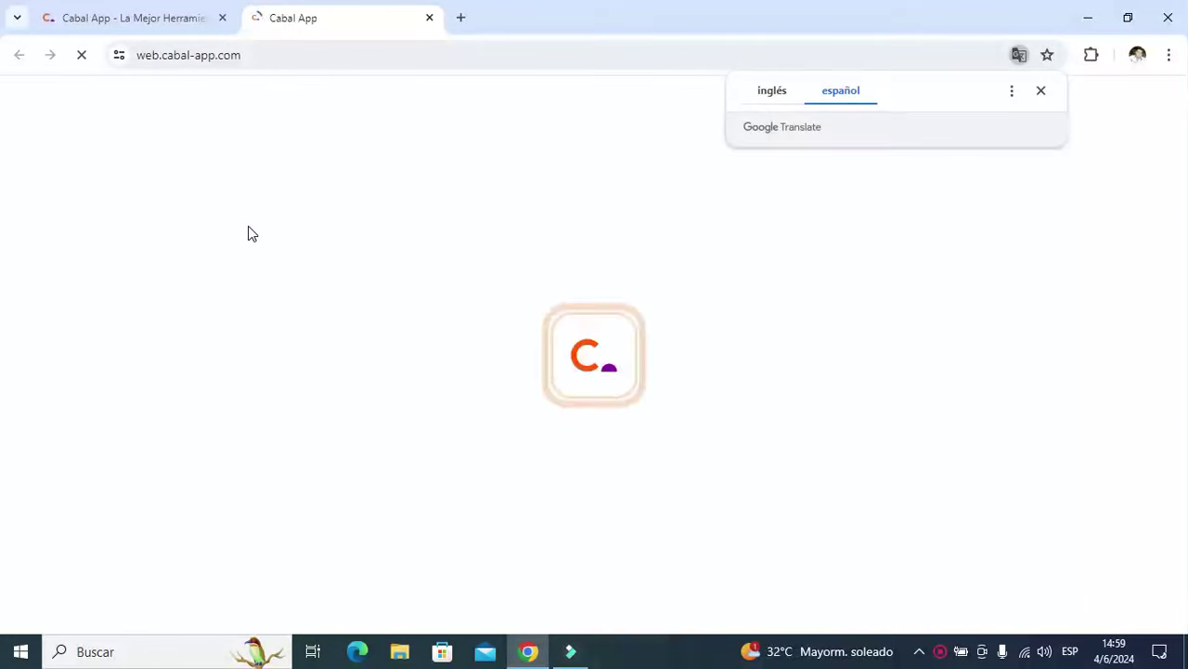
left_click(1042, 93)
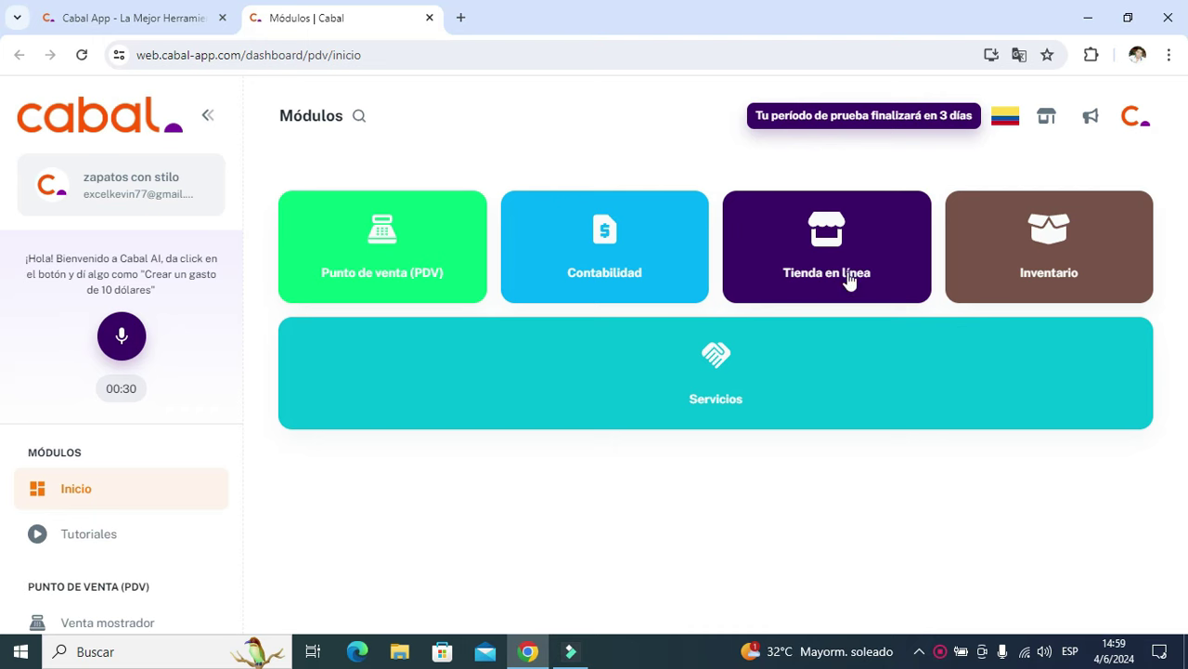
left_click(938, 653)
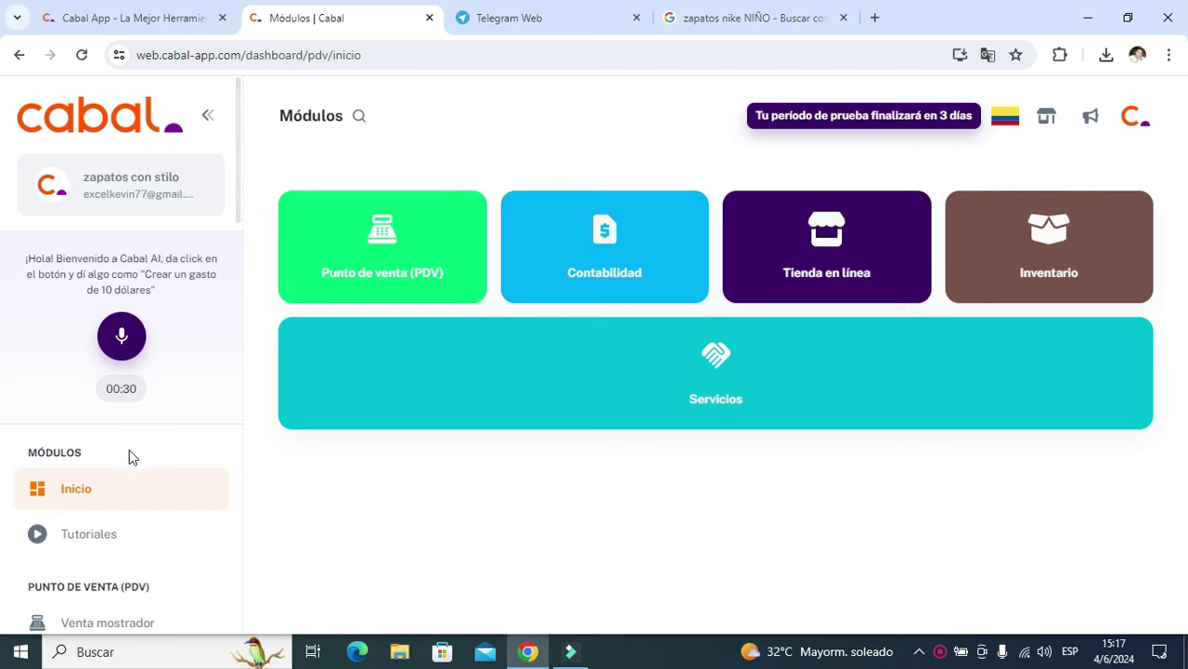
scroll(123, 458, "down", 3)
scroll(122, 293, "down", 1)
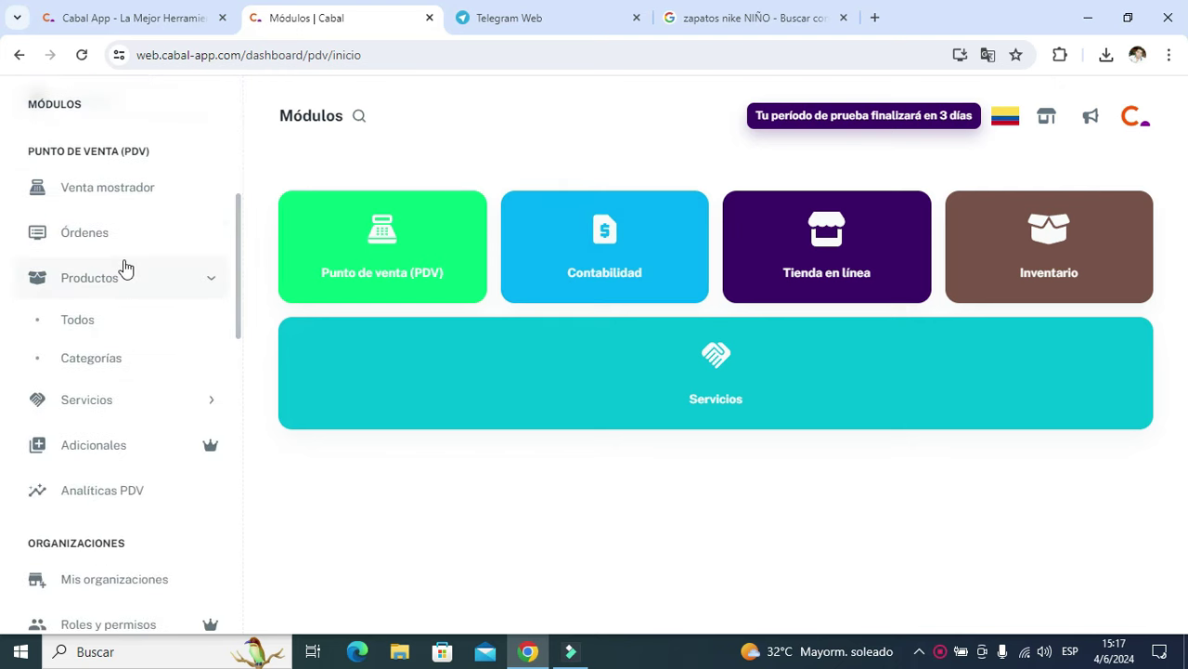
scroll(124, 269, "down", 2)
scroll(121, 268, "down", 2)
scroll(123, 269, "down", 6)
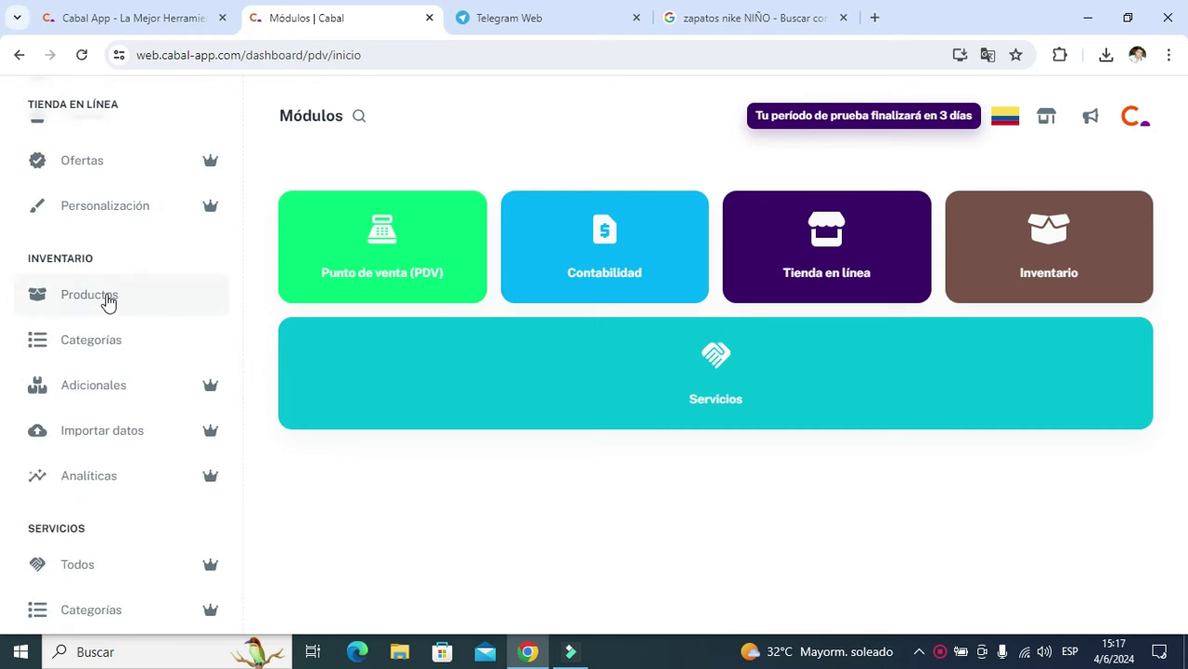
Step: Create a new product named TENIS NEGROS with description ZAPATOS PARA NIÑOS DE 5 AÑOS
left_click(108, 303)
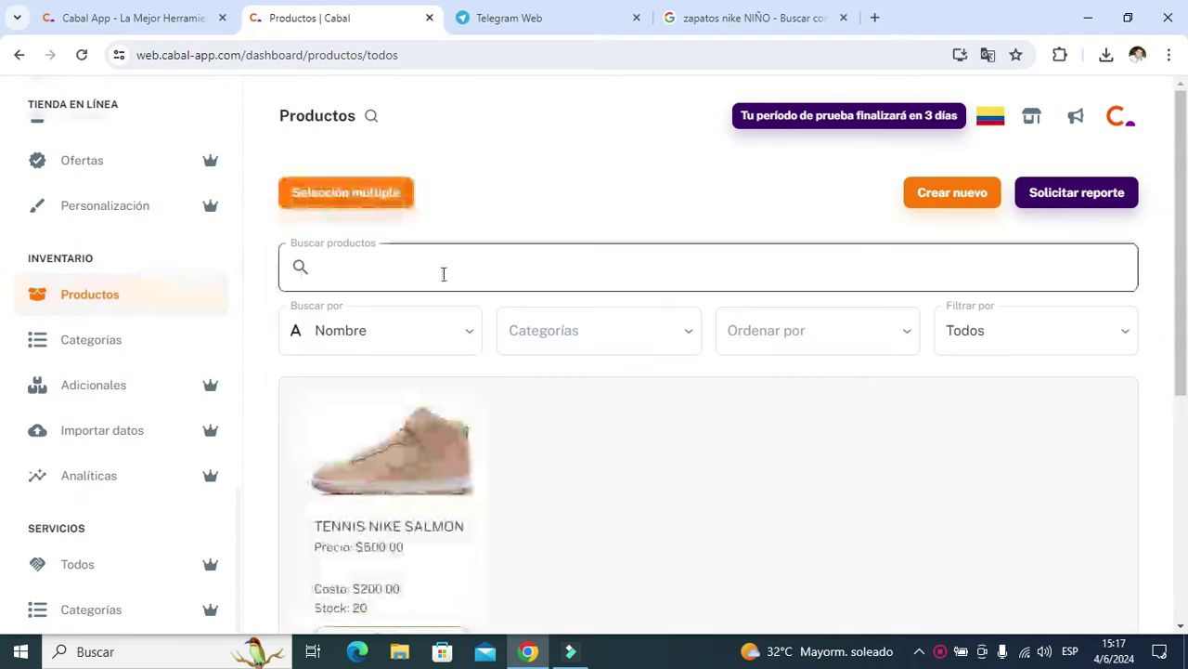
left_click(948, 192)
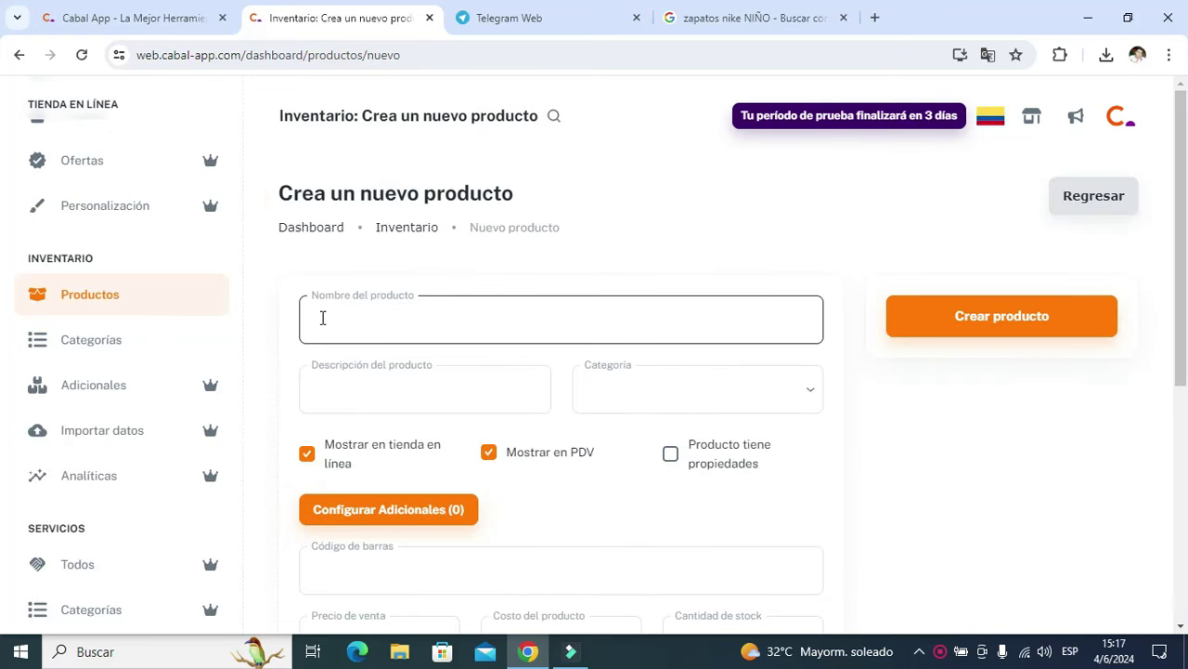
left_click(322, 317)
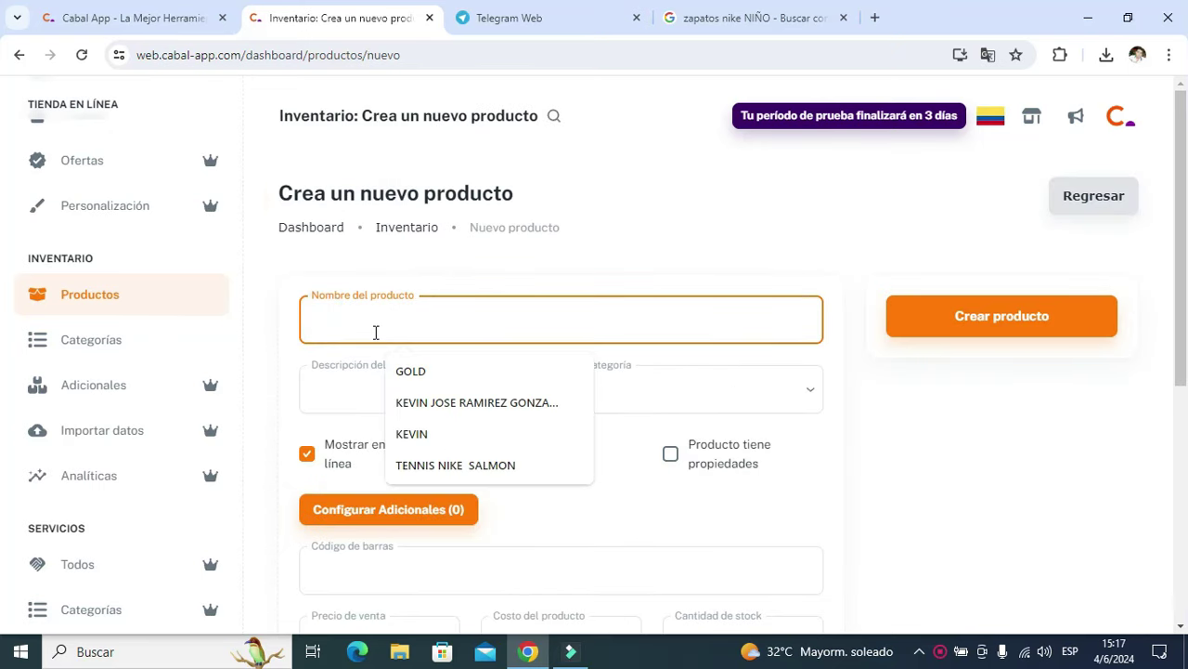
type("TENIS N")
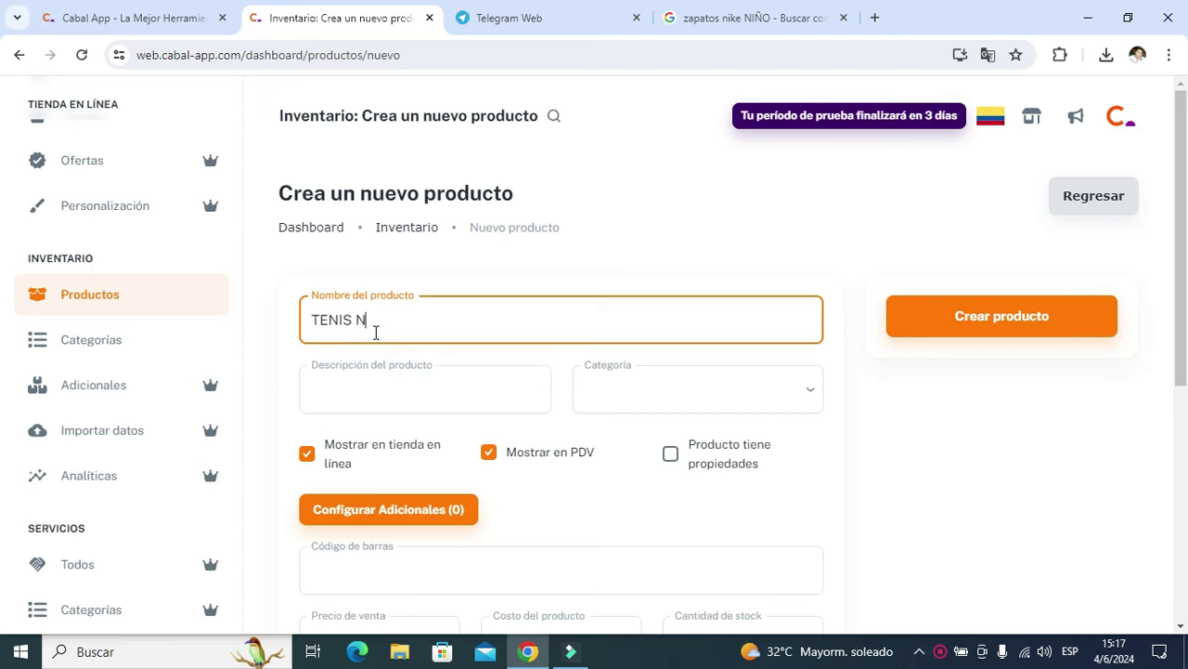
type("EGROS")
left_click(373, 396)
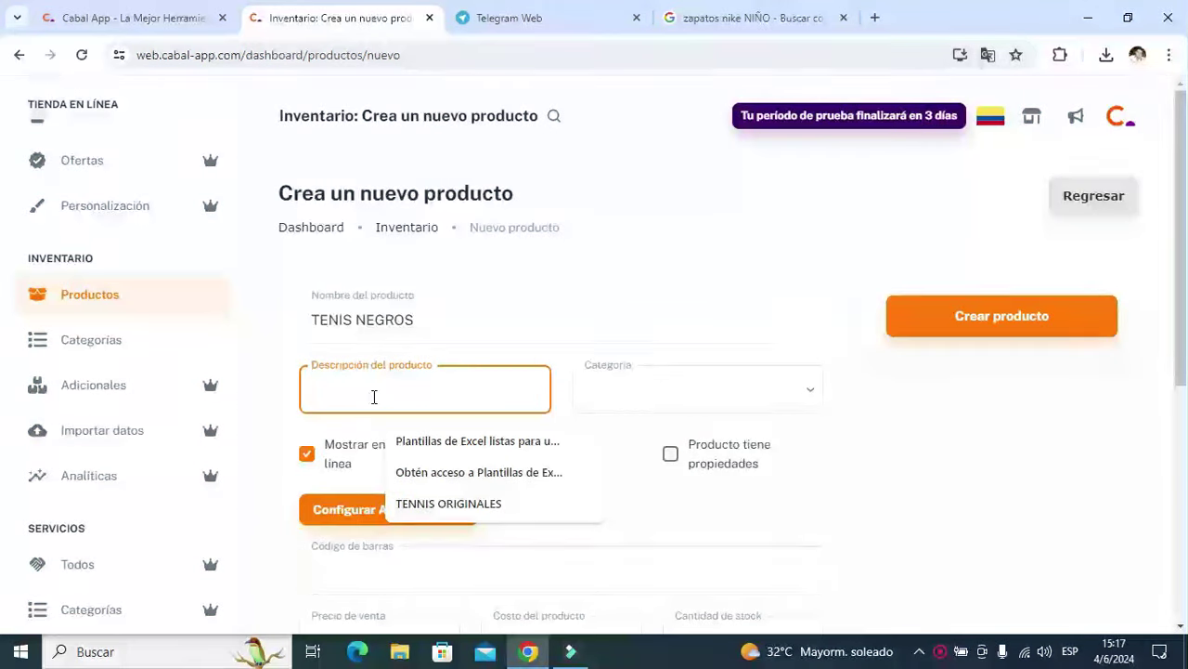
type("ZAPATOS PARA ")
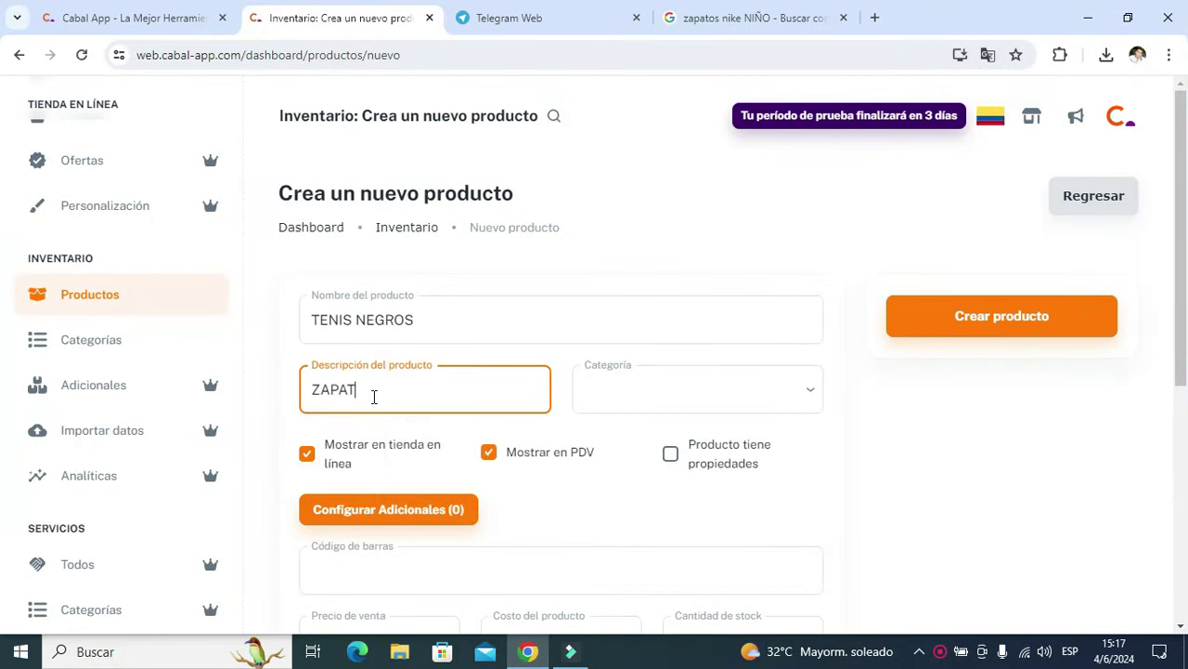
type("NIÑOS DE 5")
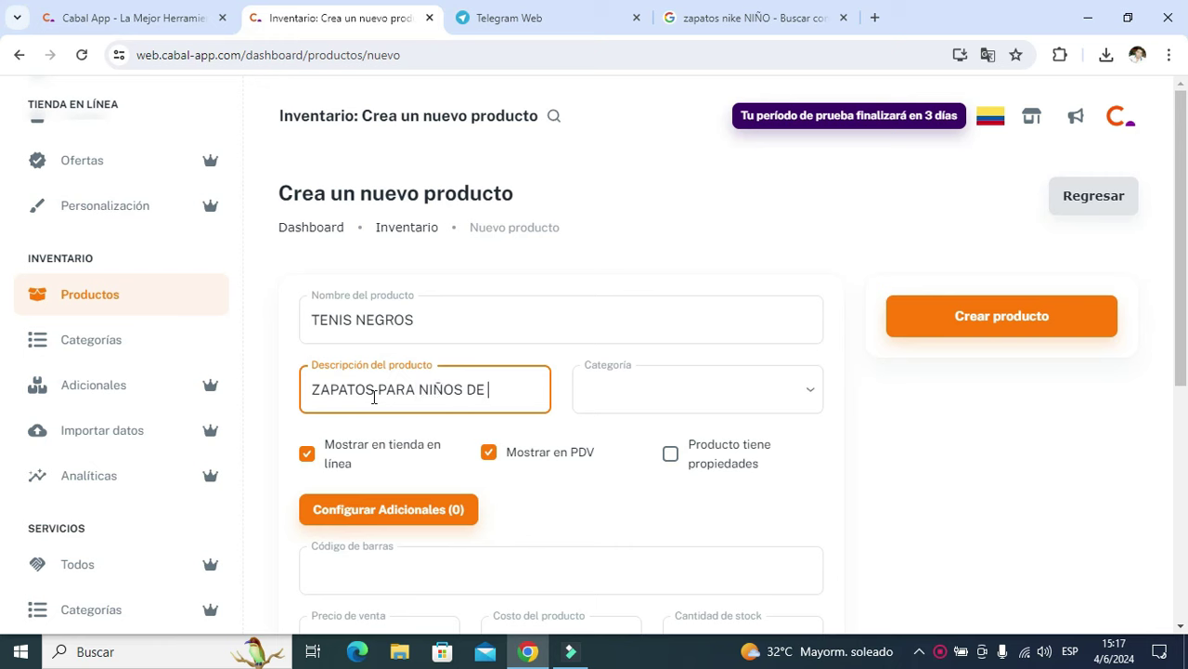
type(" AÑOS")
Step: Create category NIÑO with description ZAPATOS INFANTILES and assign it to the product
left_click(808, 399)
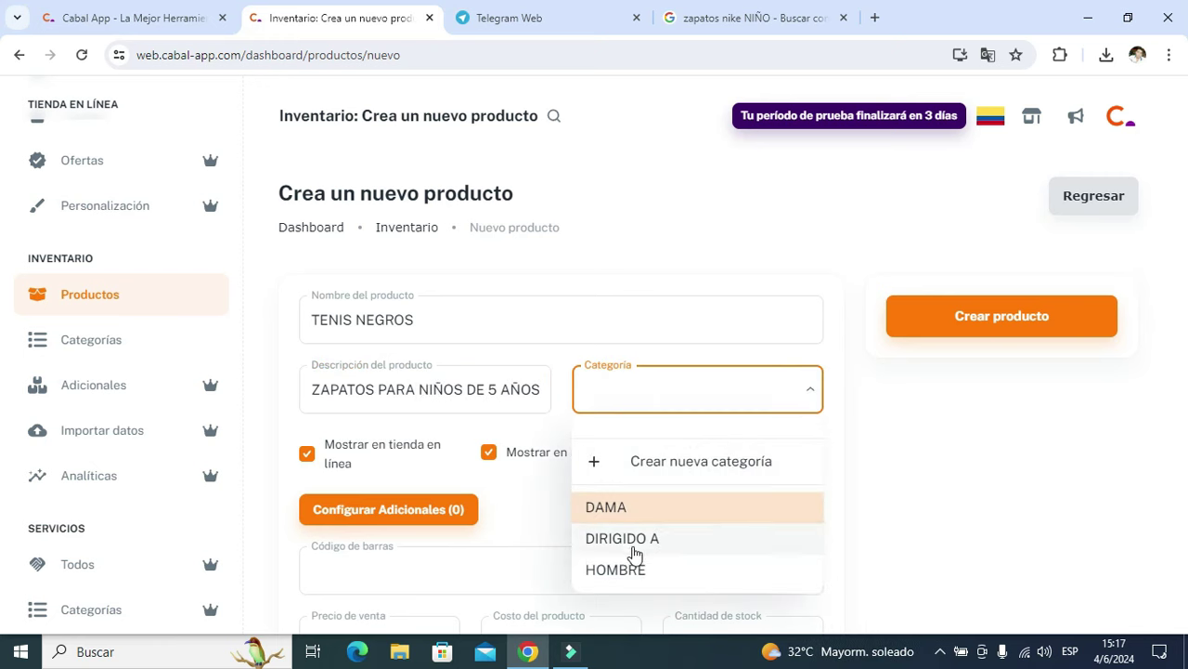
left_click(632, 460)
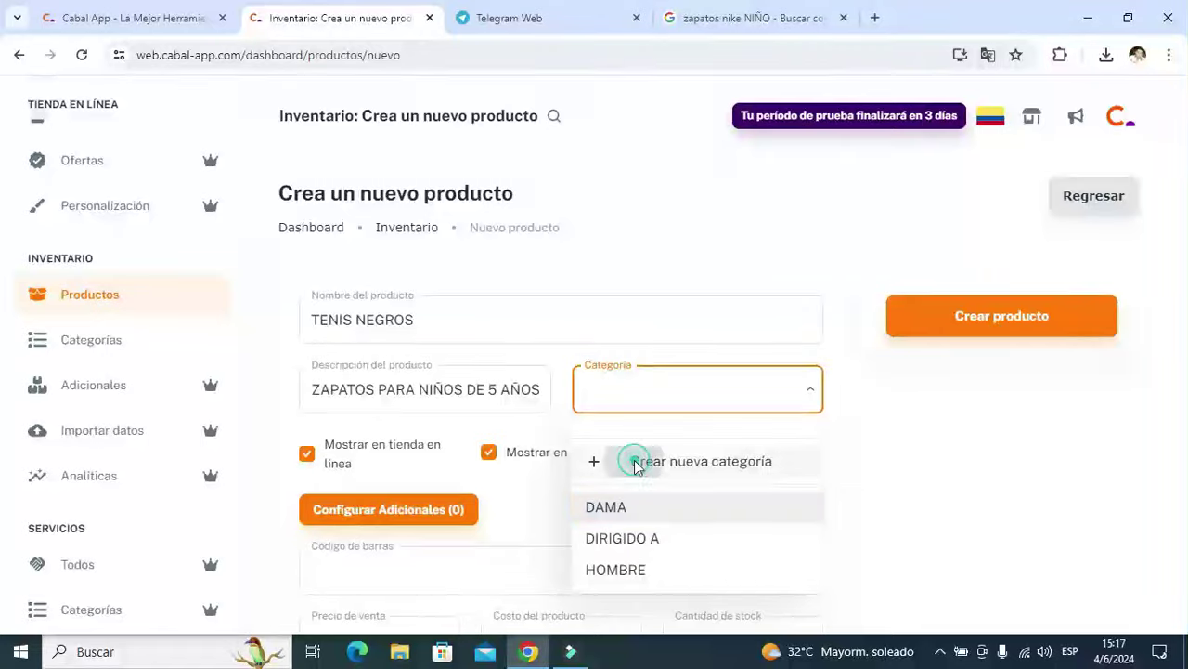
left_click(567, 284)
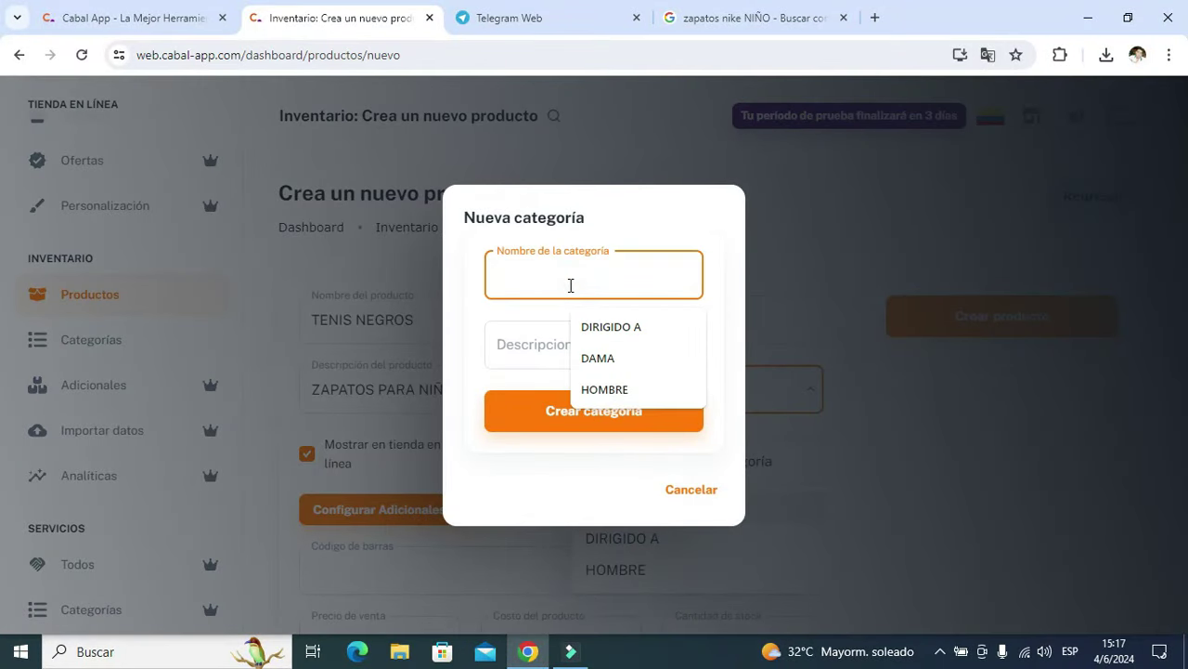
type("NIÑO")
key("Tab")
type("ZAPATOS INFANTILES")
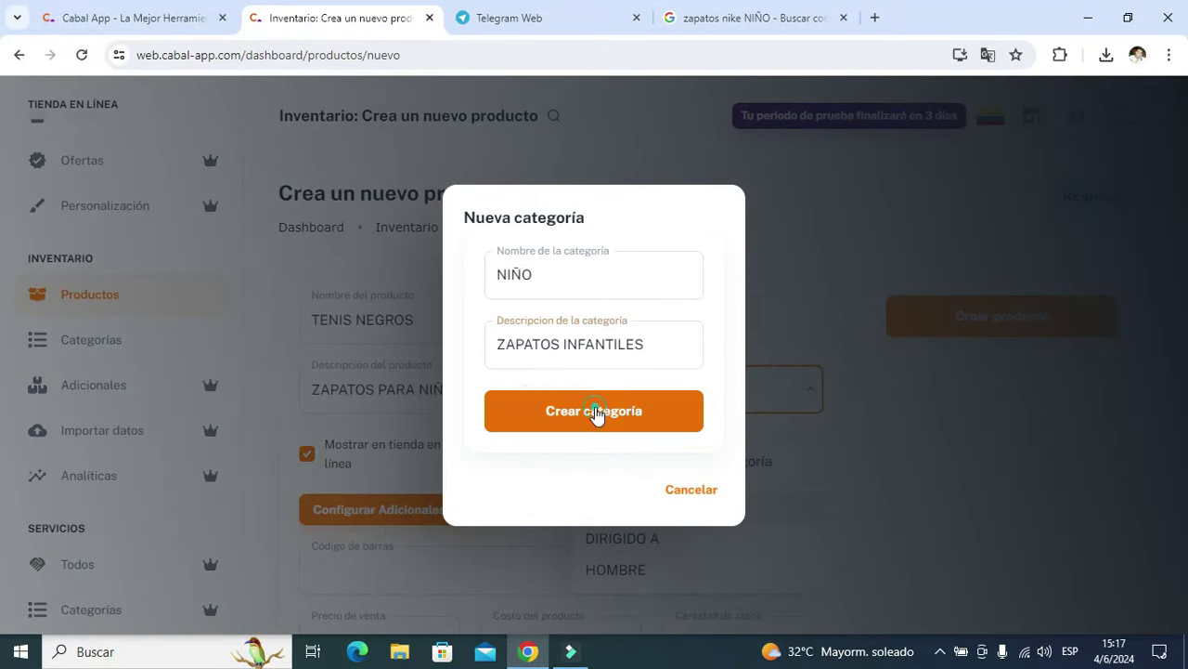
left_click(596, 414)
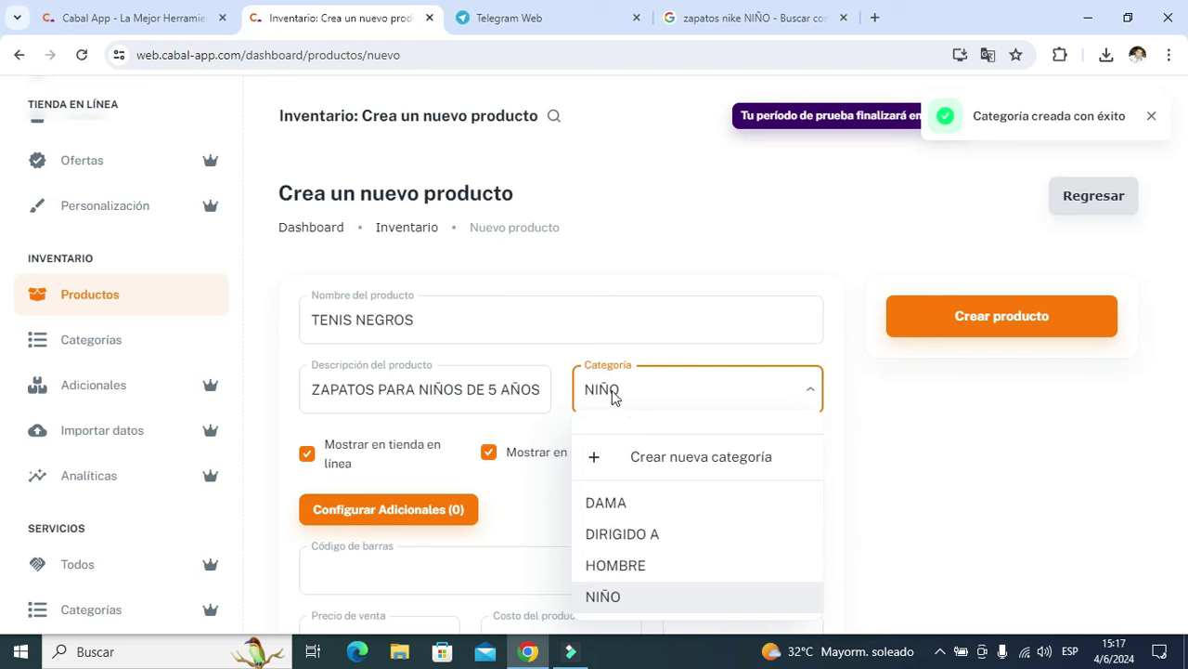
left_click(612, 396)
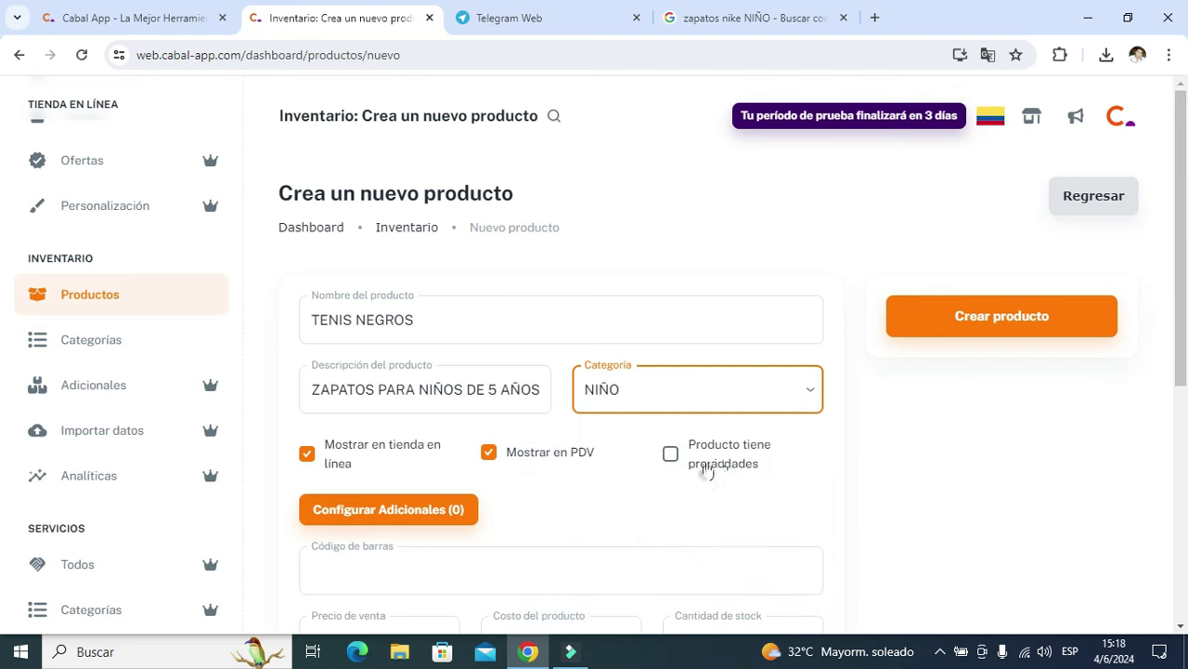
Step: Hide the product from the online store and leave variant properties turned off
scroll(523, 455, "down", 1)
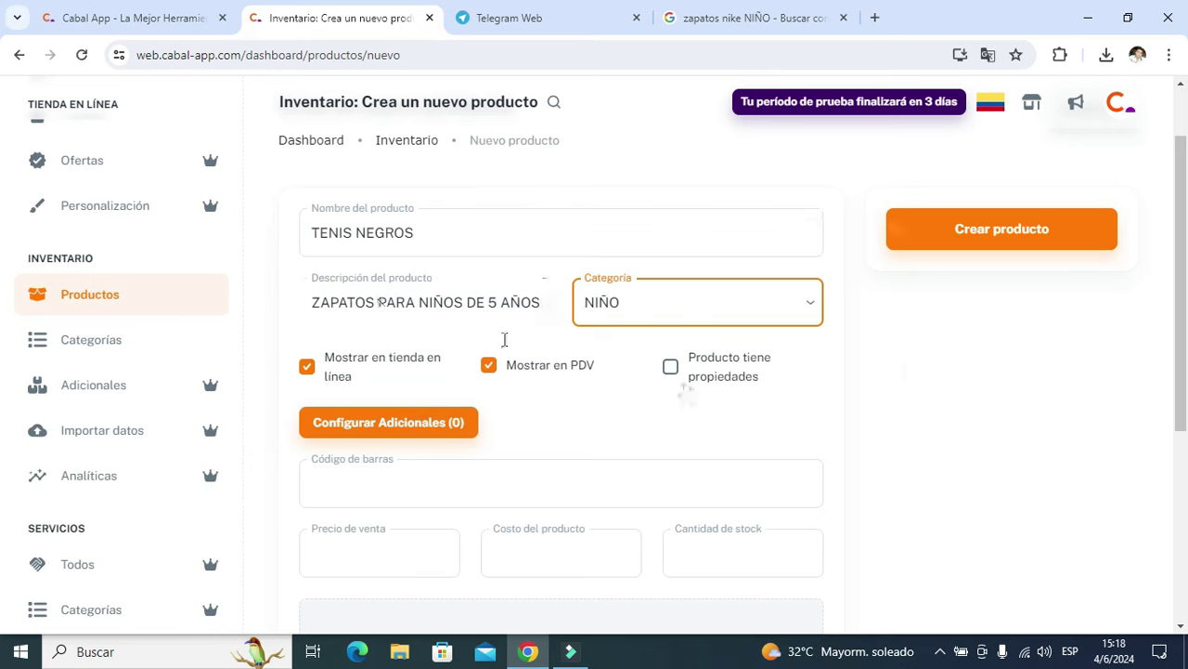
left_click(308, 368)
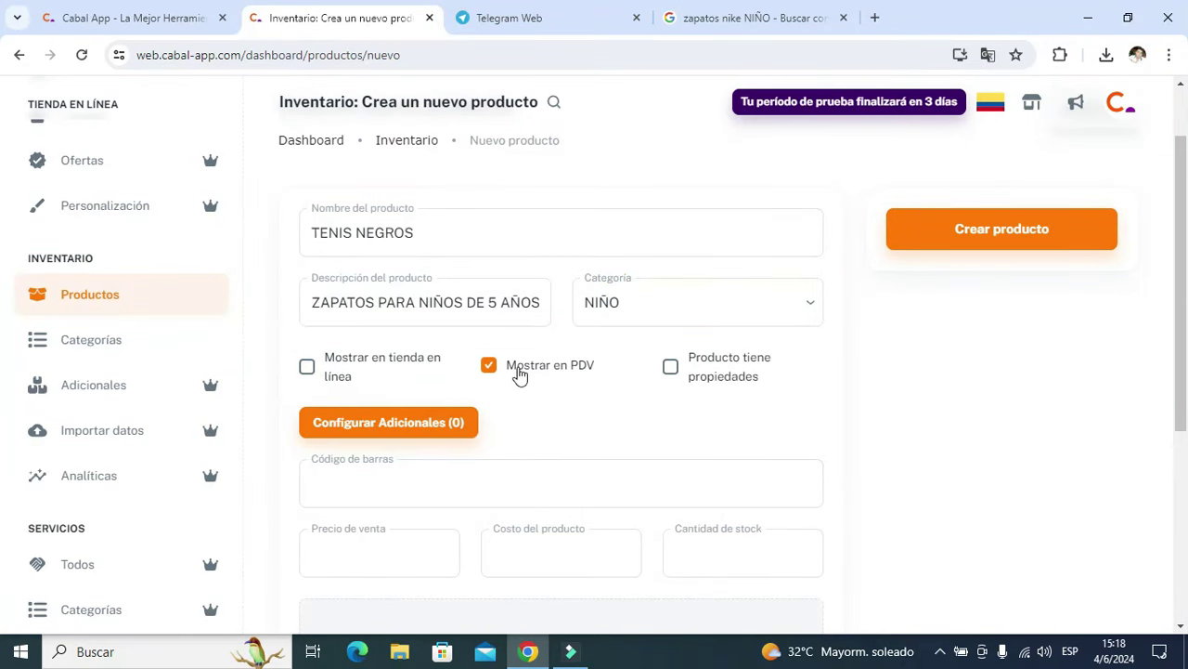
left_click(671, 367)
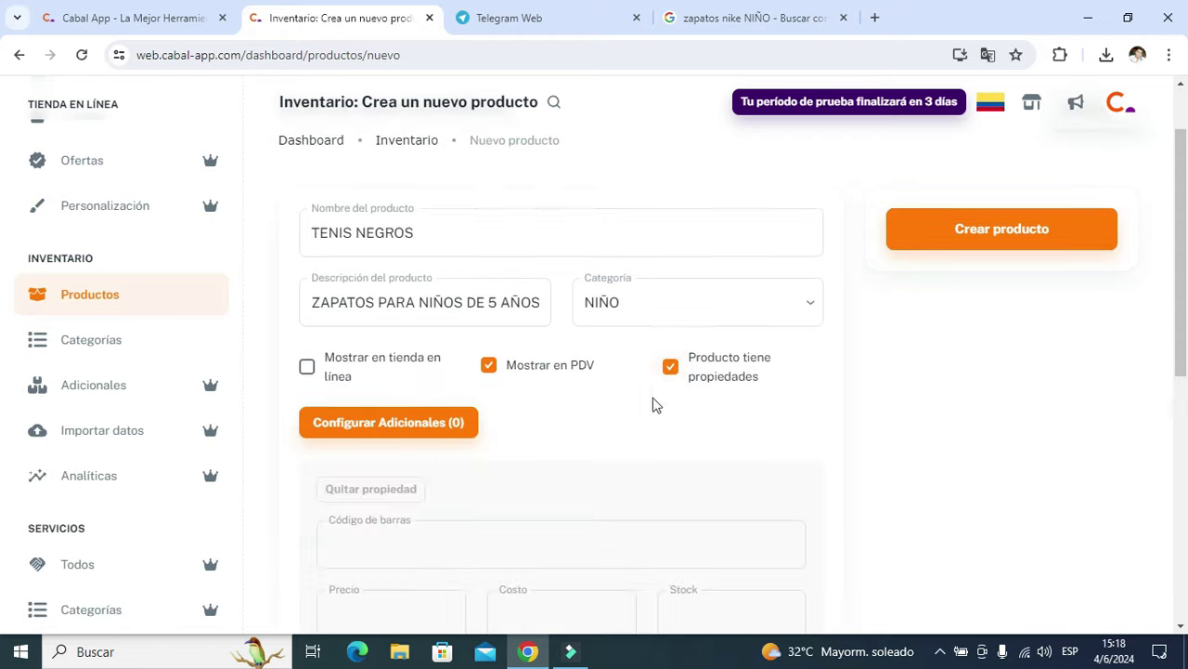
scroll(627, 413, "down", 2)
scroll(627, 413, "down", 2)
scroll(627, 412, "up", 4)
left_click(672, 373)
scroll(662, 390, "down", 1)
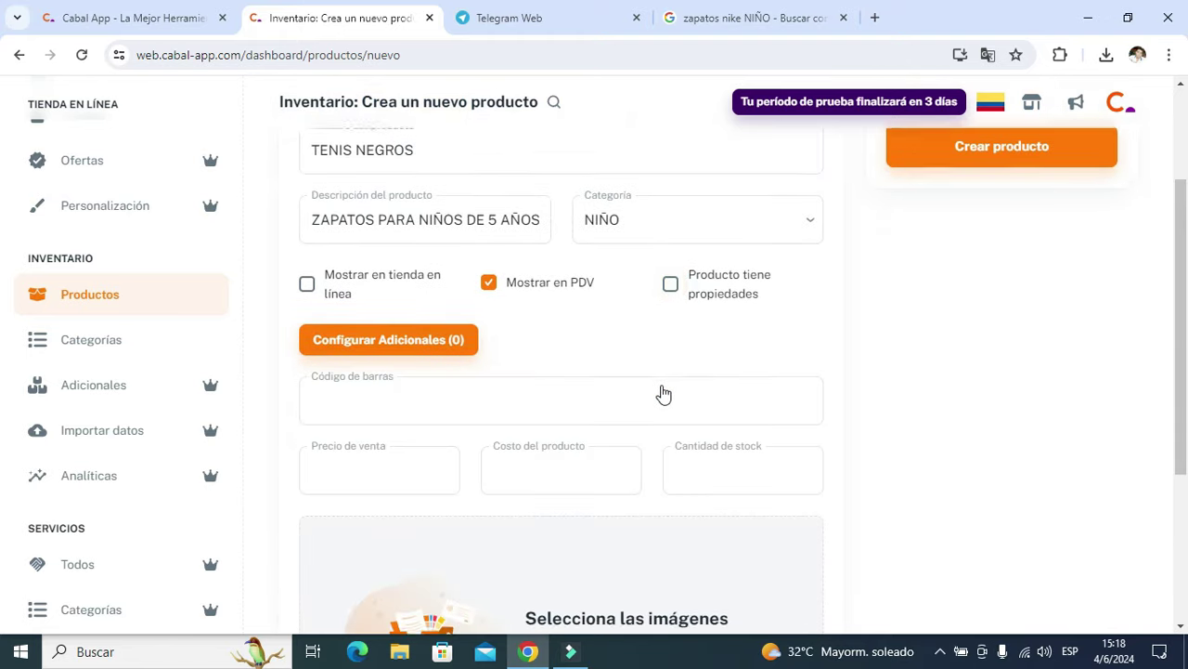
scroll(478, 434, "down", 1)
Step: Enter sale price 300.000, cost 120.000 and stock quantity 40
left_click(381, 393)
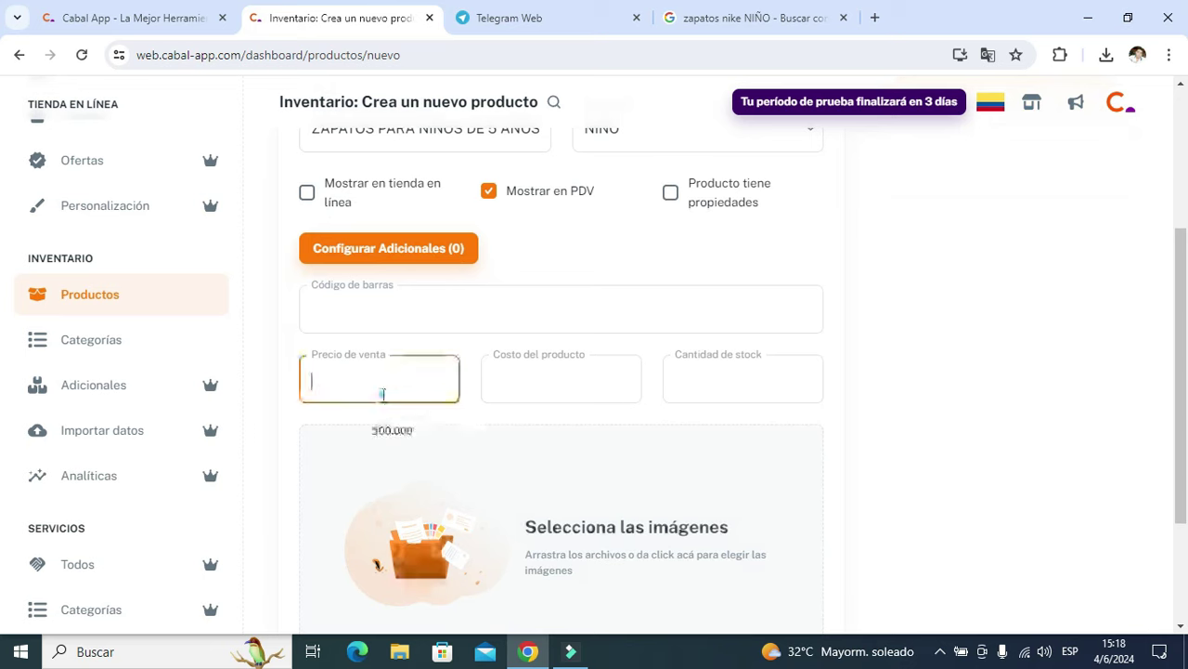
type("3")
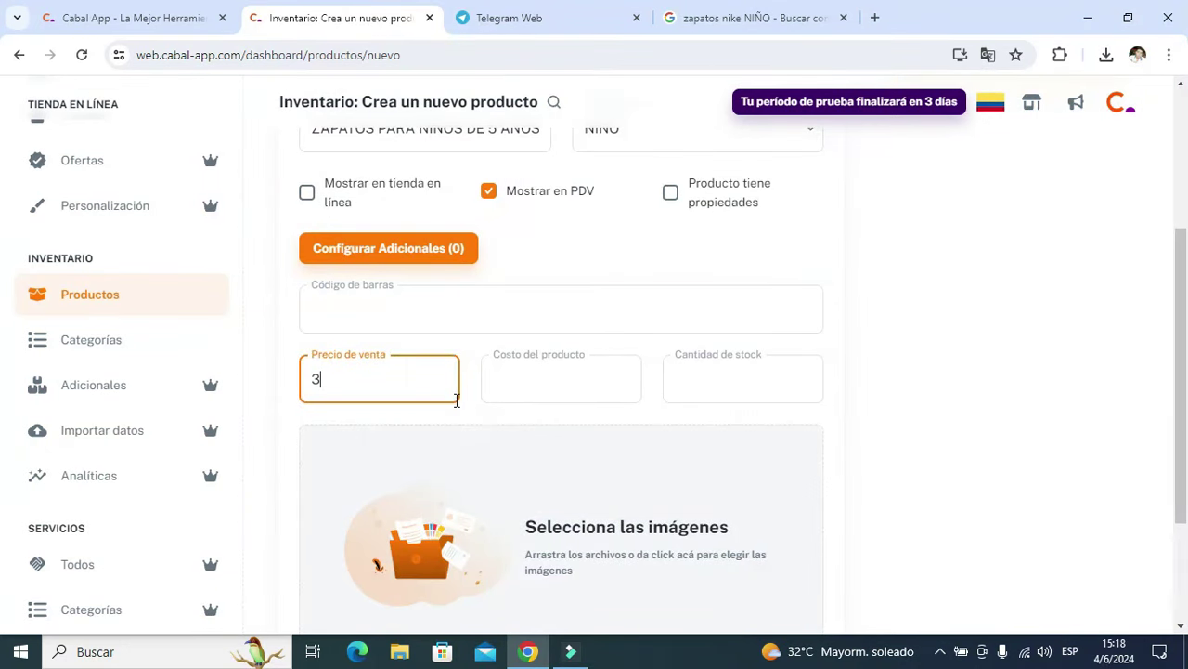
type("00.0")
left_click(552, 388)
type("120000")
left_click(515, 384)
left_click(517, 380)
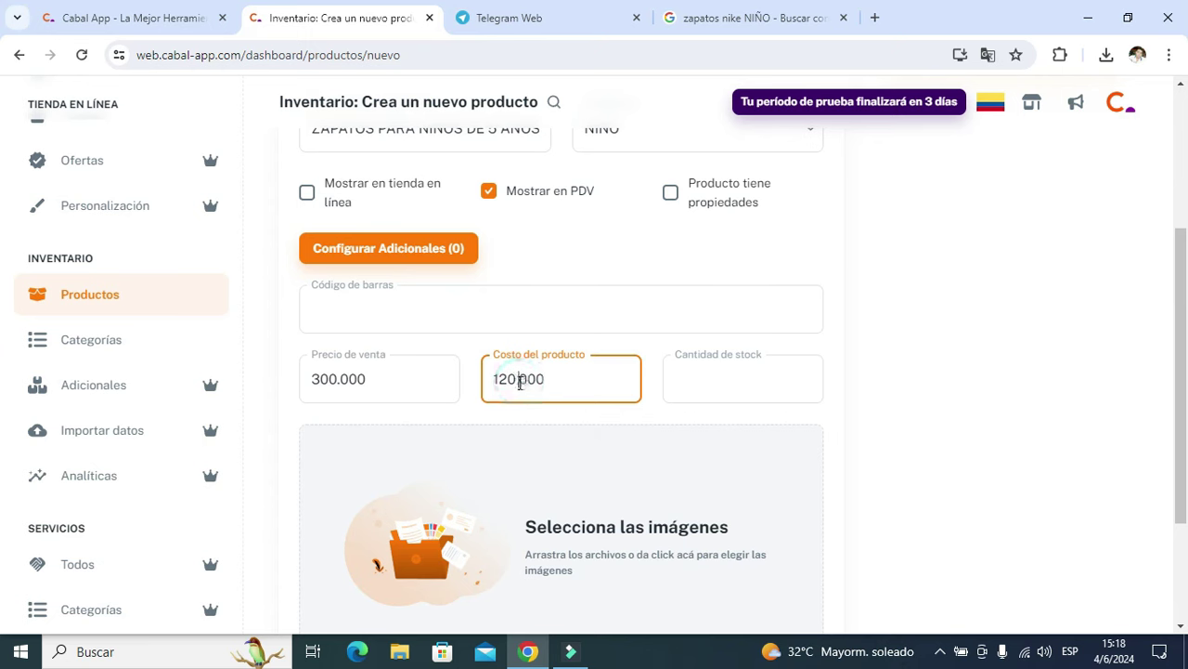
left_click(687, 386)
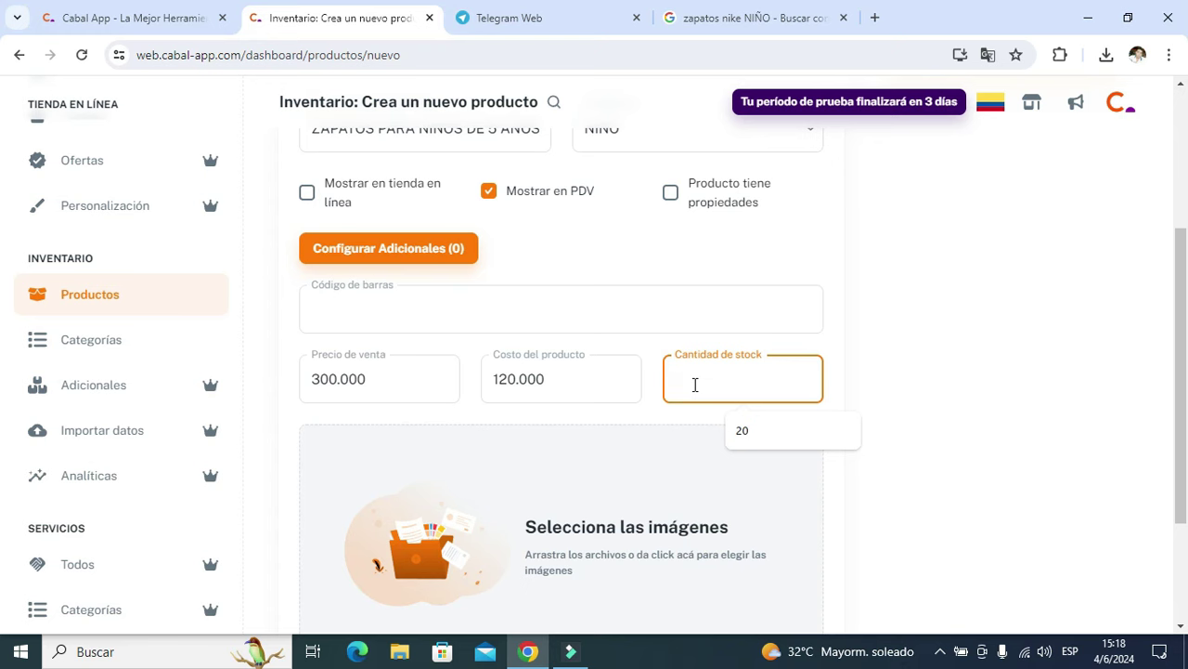
type("40")
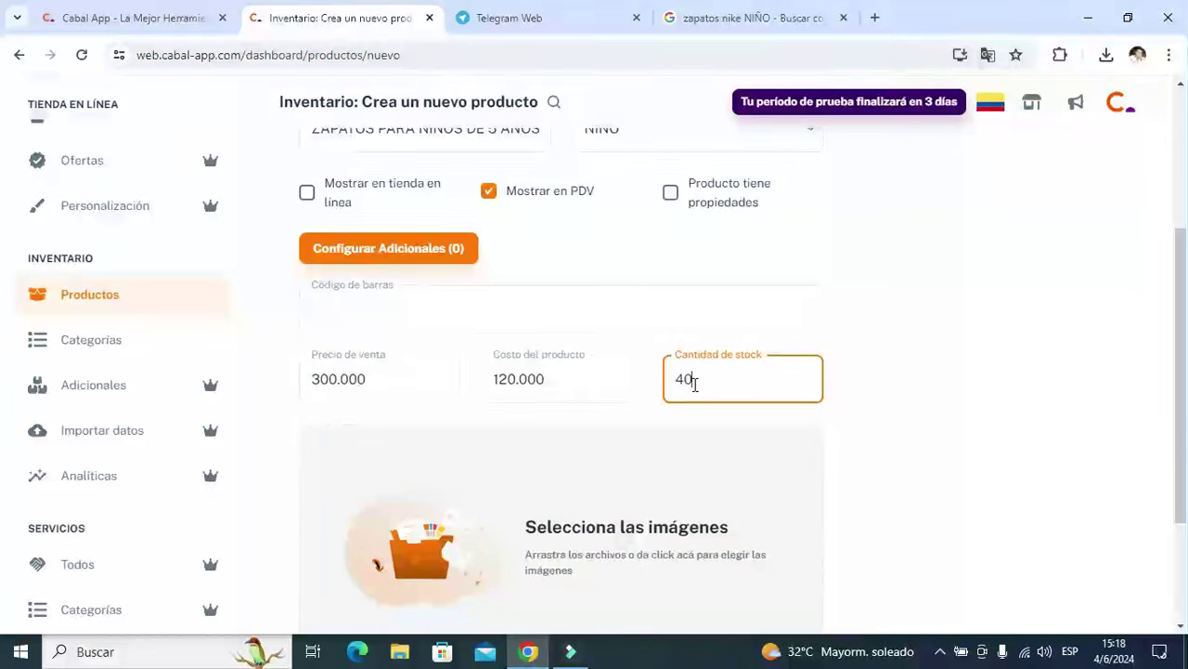
left_click(1101, 418)
scroll(973, 399, "down", 2)
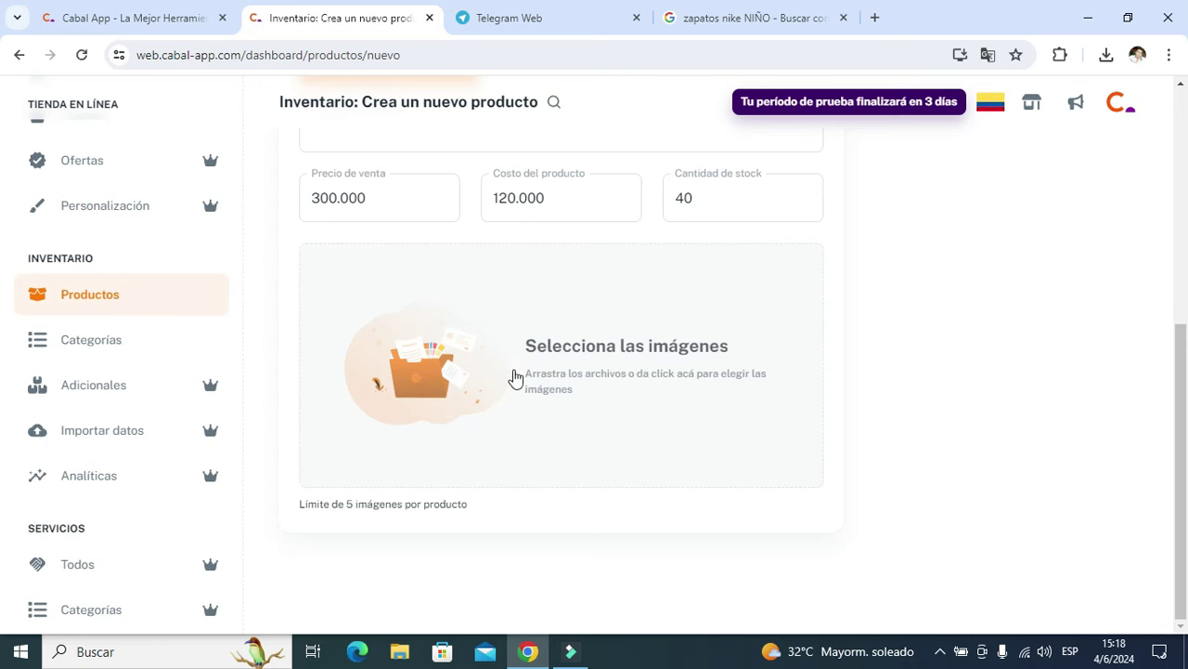
Step: Attach the tenis-e-infantil-air-max-sc-tDCZHt sneaker image from Descargas as the product image
left_click(424, 397)
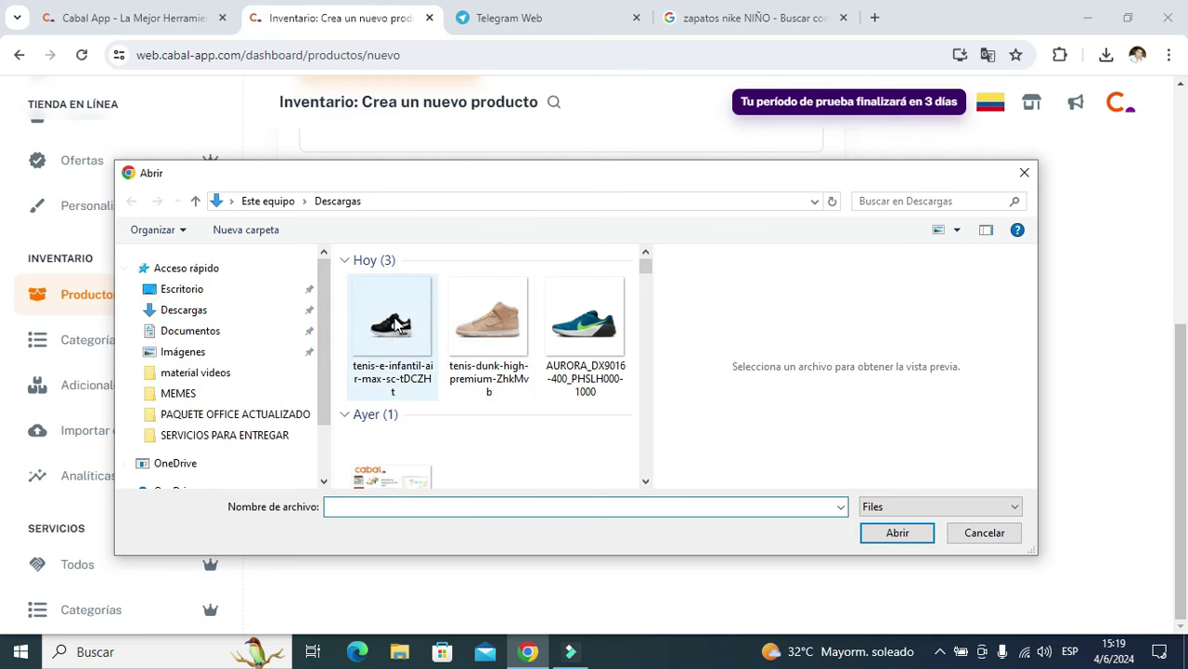
left_click(394, 322)
left_click(897, 532)
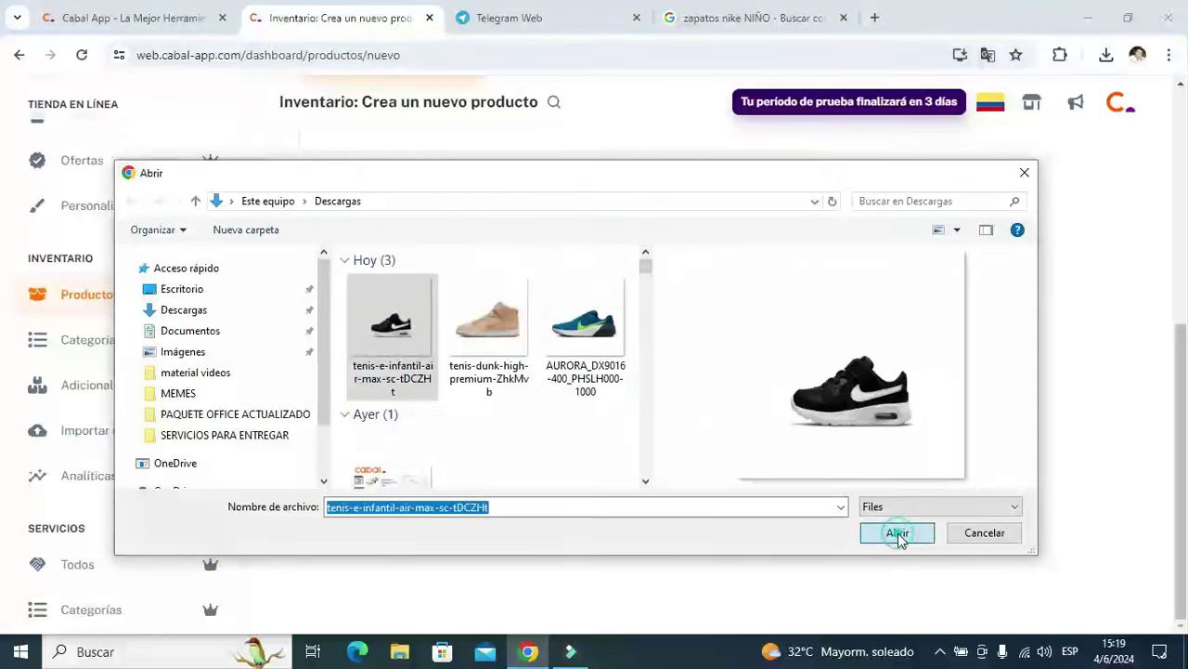
scroll(403, 548, "down", 2)
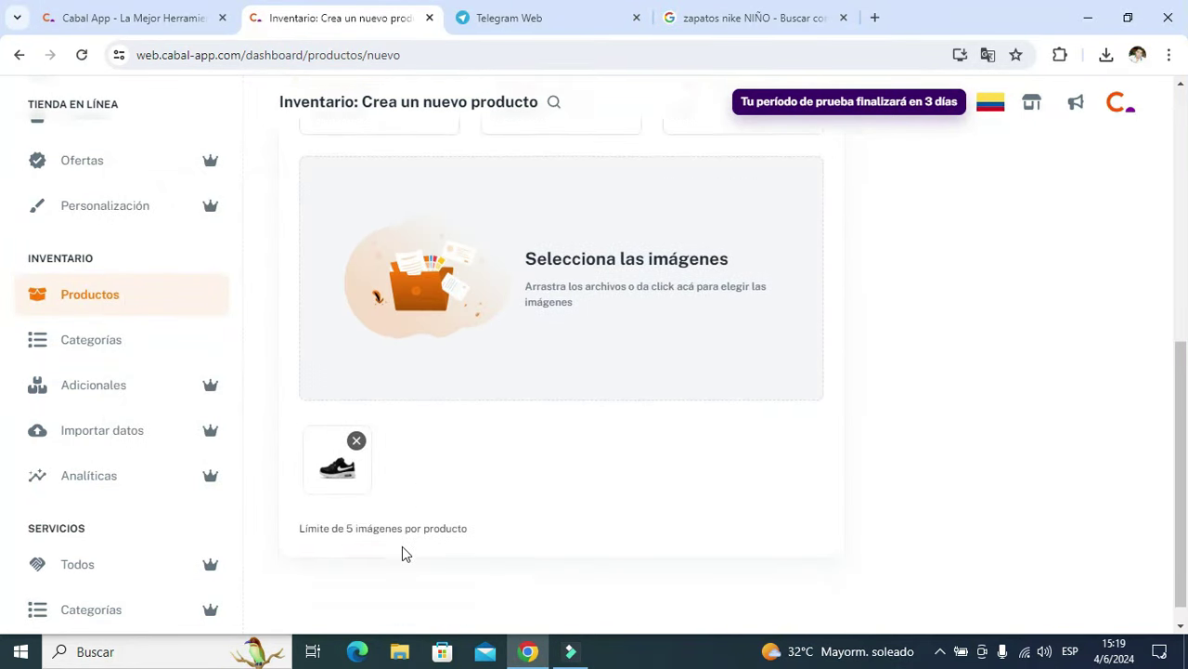
scroll(598, 445, "up", 5)
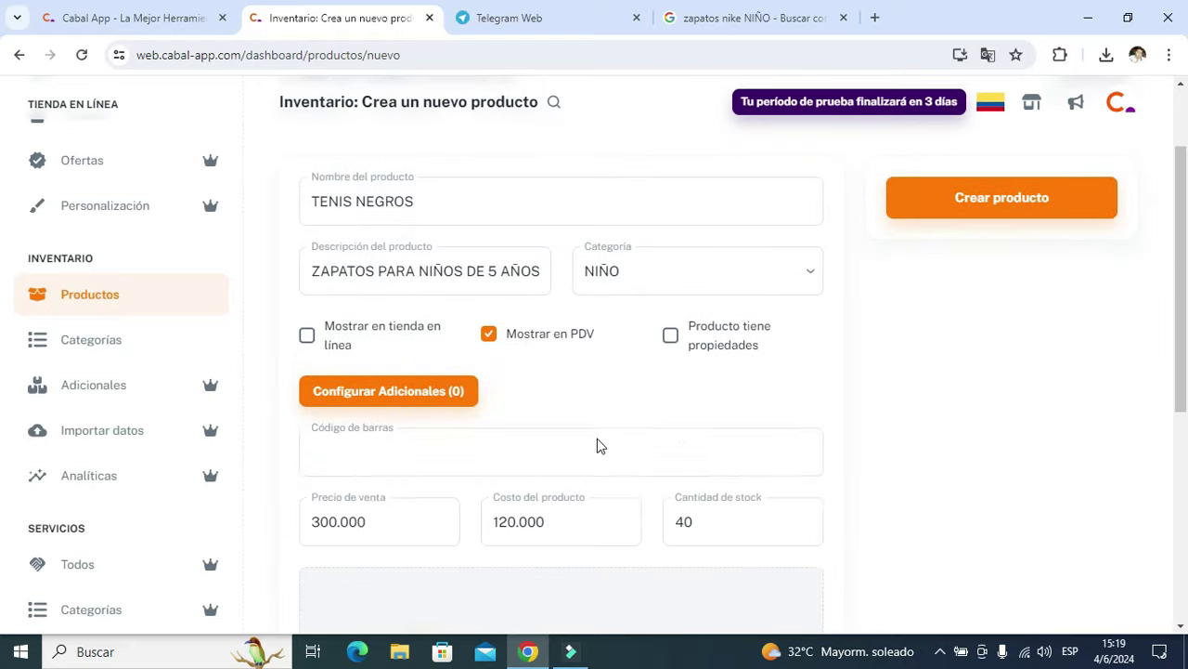
scroll(679, 425, "up", 1)
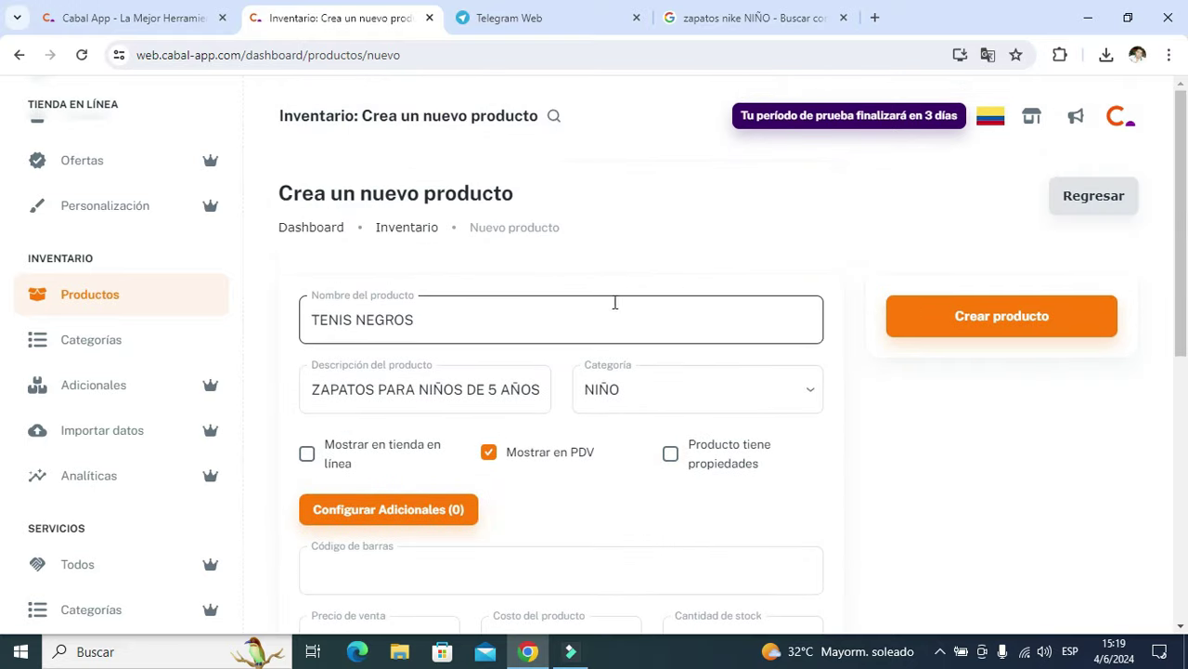
Step: Create the TENIS NEGROS product and scroll to its card in the Productos list
left_click(994, 319)
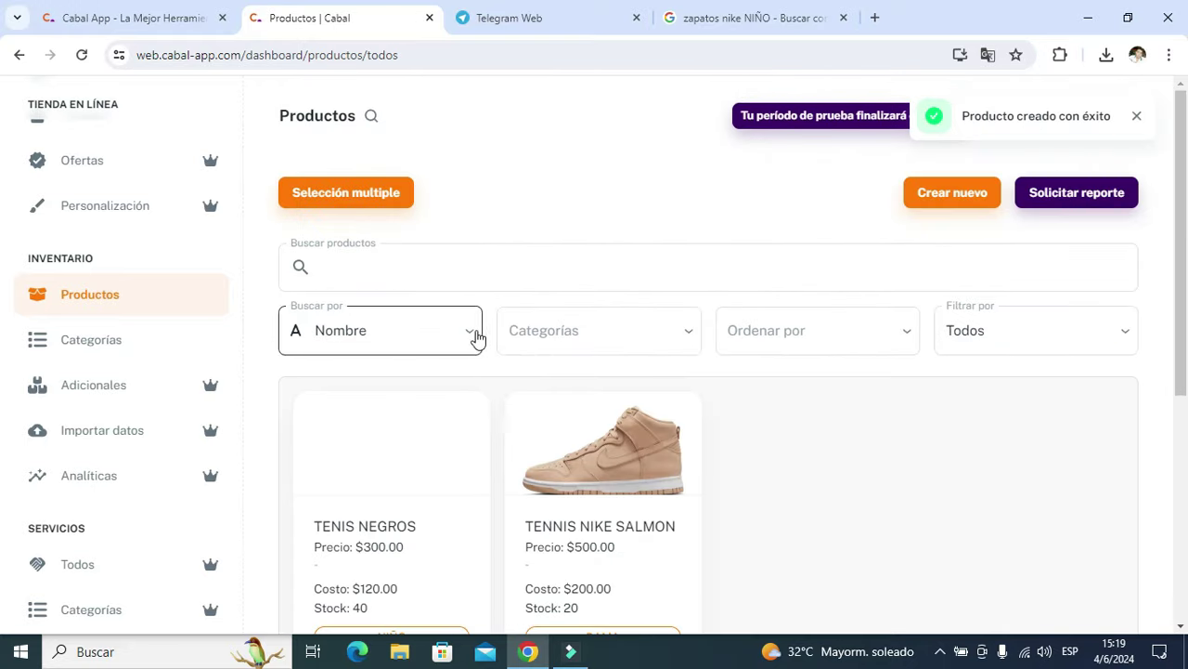
scroll(499, 339, "down", 2)
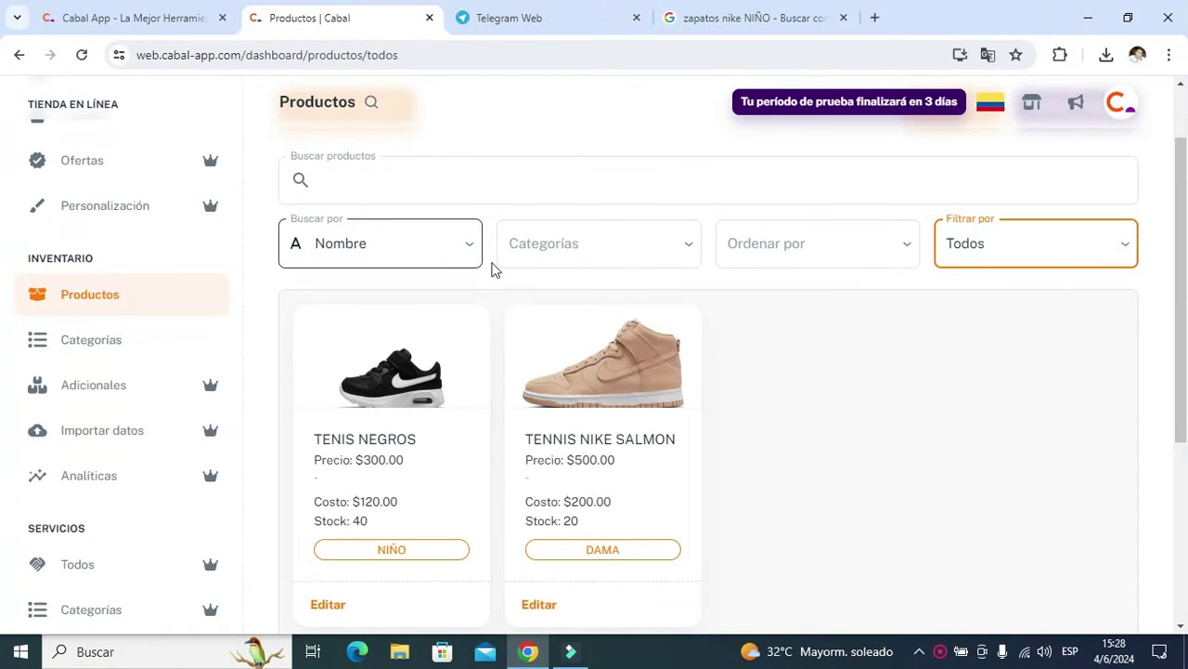
left_click(681, 247)
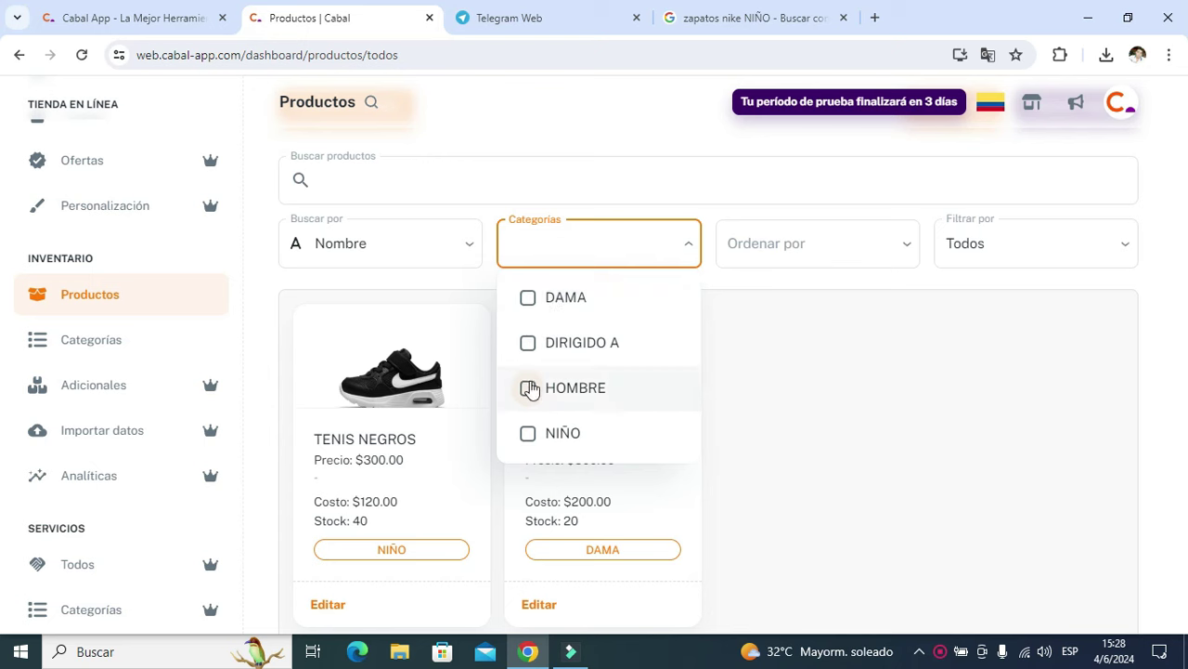
left_click(528, 434)
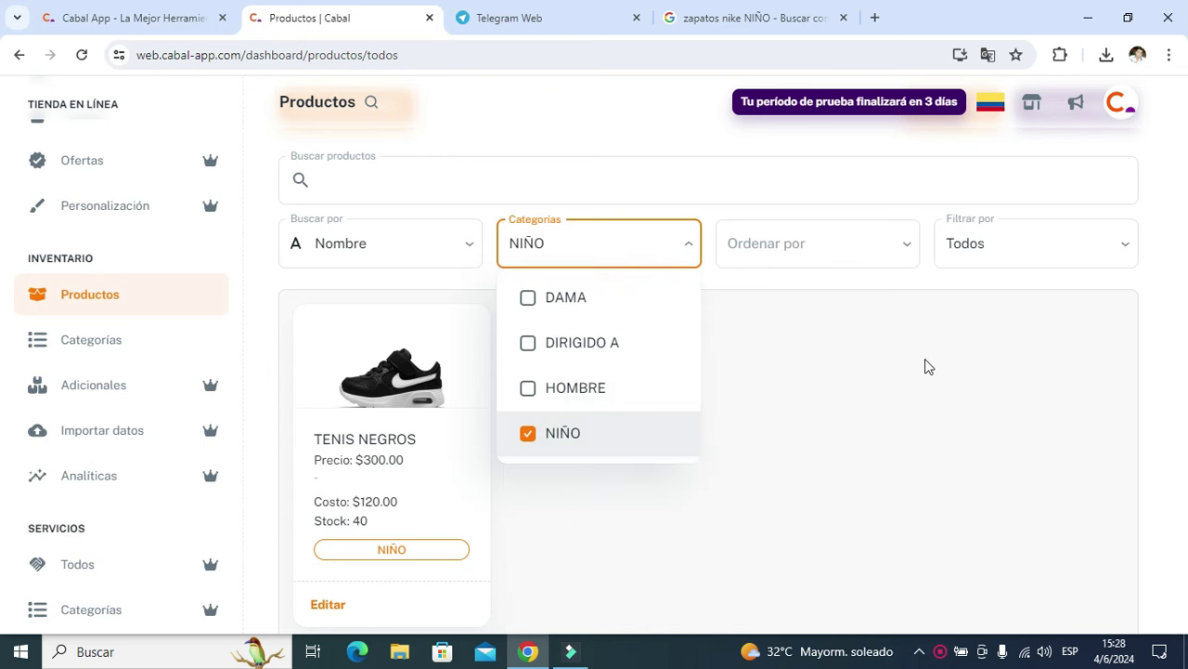
left_click(894, 409)
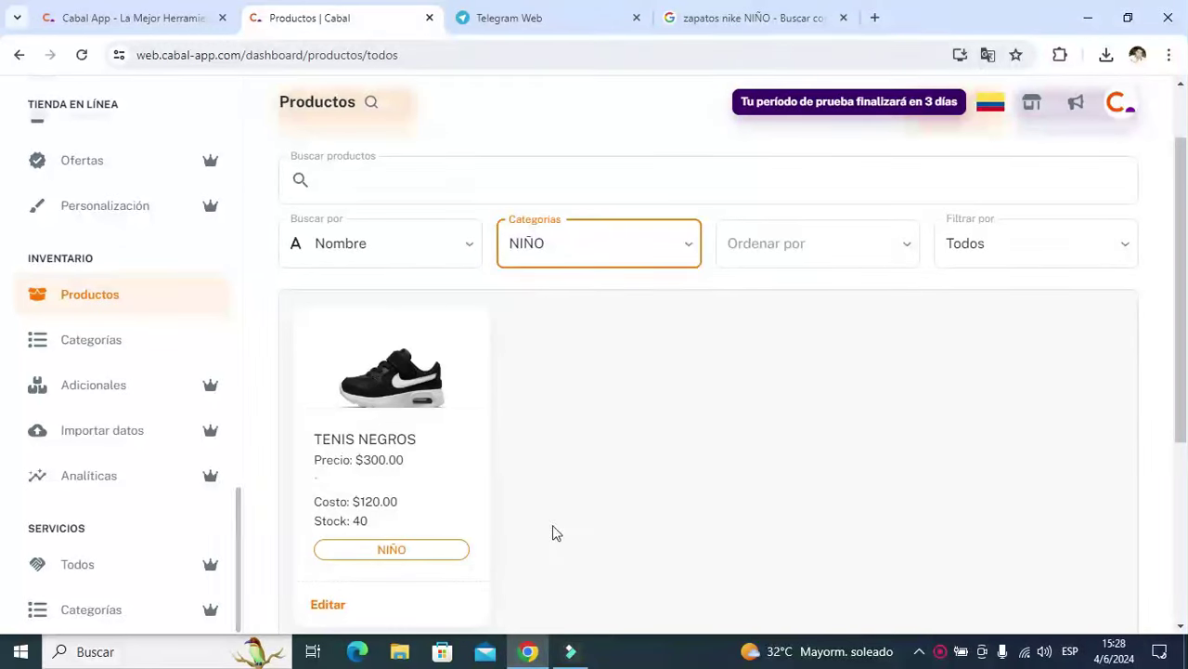
left_click(689, 248)
left_click(527, 297)
left_click(528, 343)
left_click(541, 387)
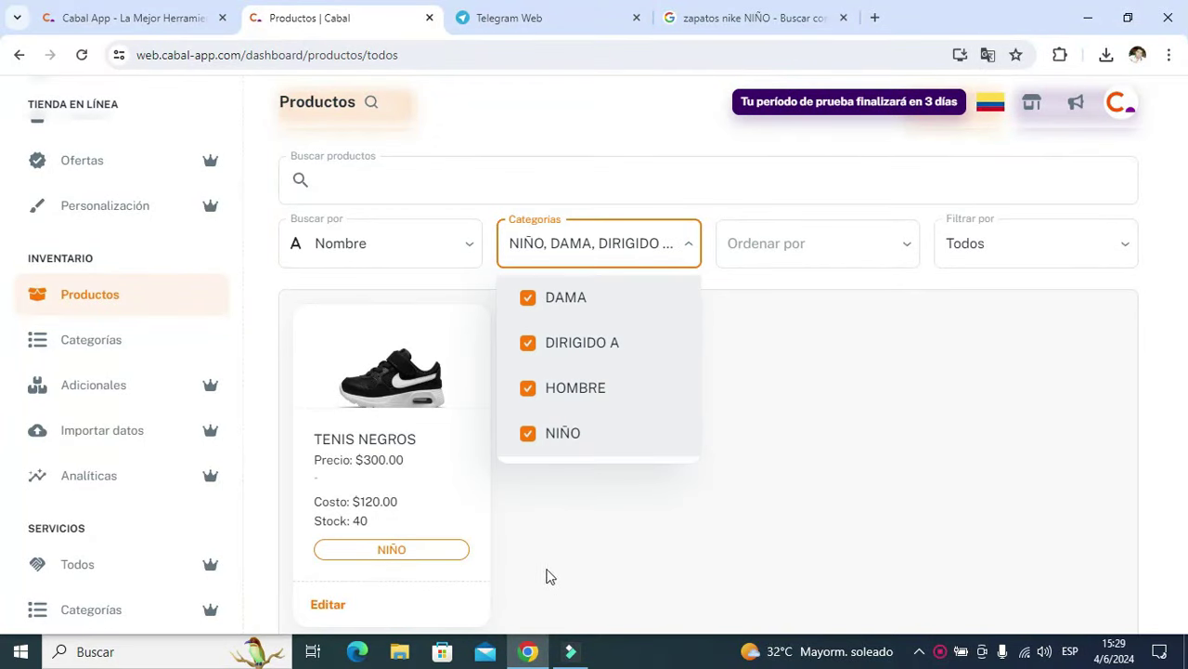
left_click(860, 462)
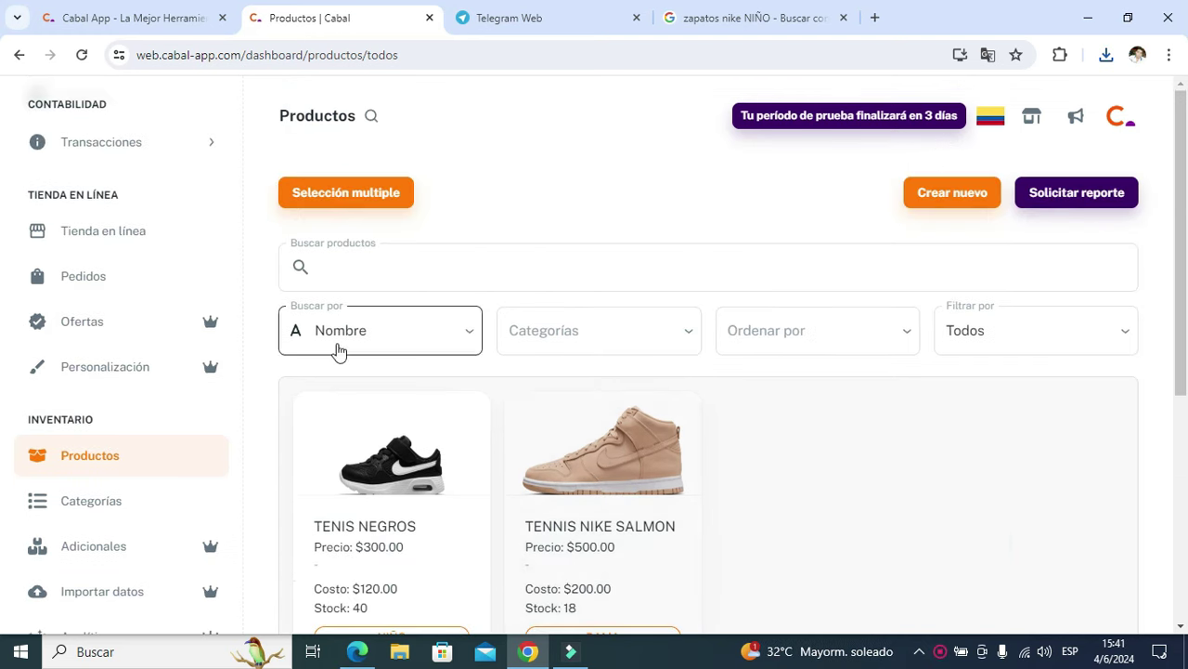
Step: Open the Venta mostrador page under Punto de venta (PDV)
scroll(158, 420, "up", 8)
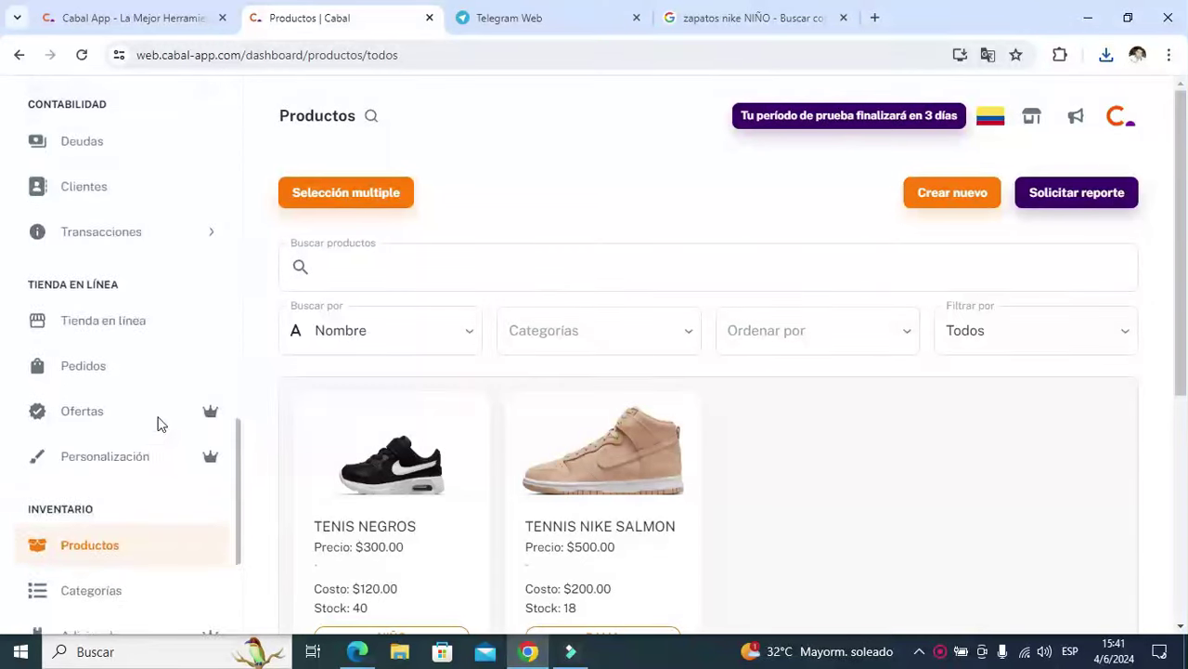
scroll(160, 417, "up", 1)
scroll(159, 399, "up", 4)
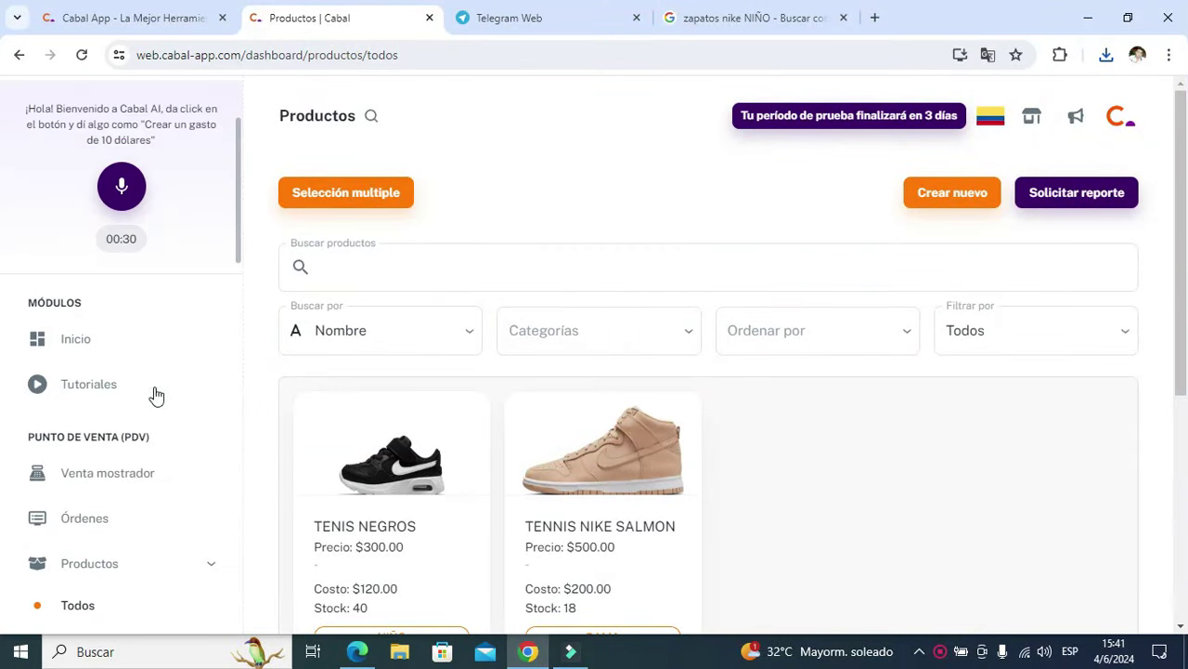
scroll(131, 436, "down", 1)
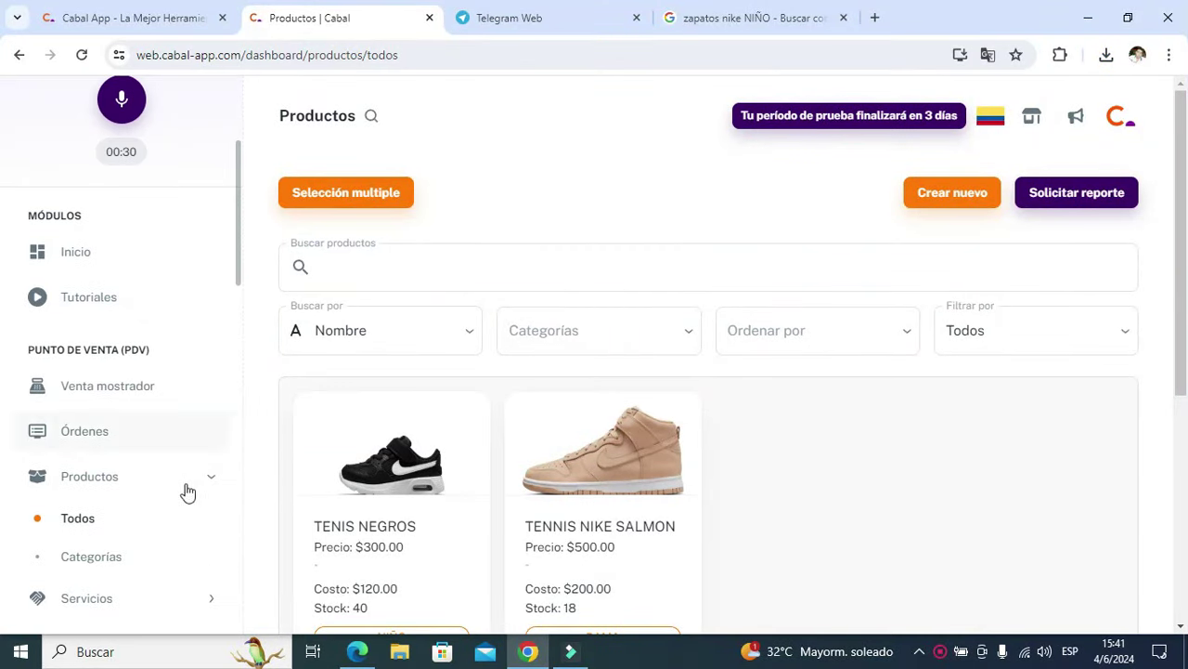
left_click(81, 385)
scroll(675, 325, "down", 3)
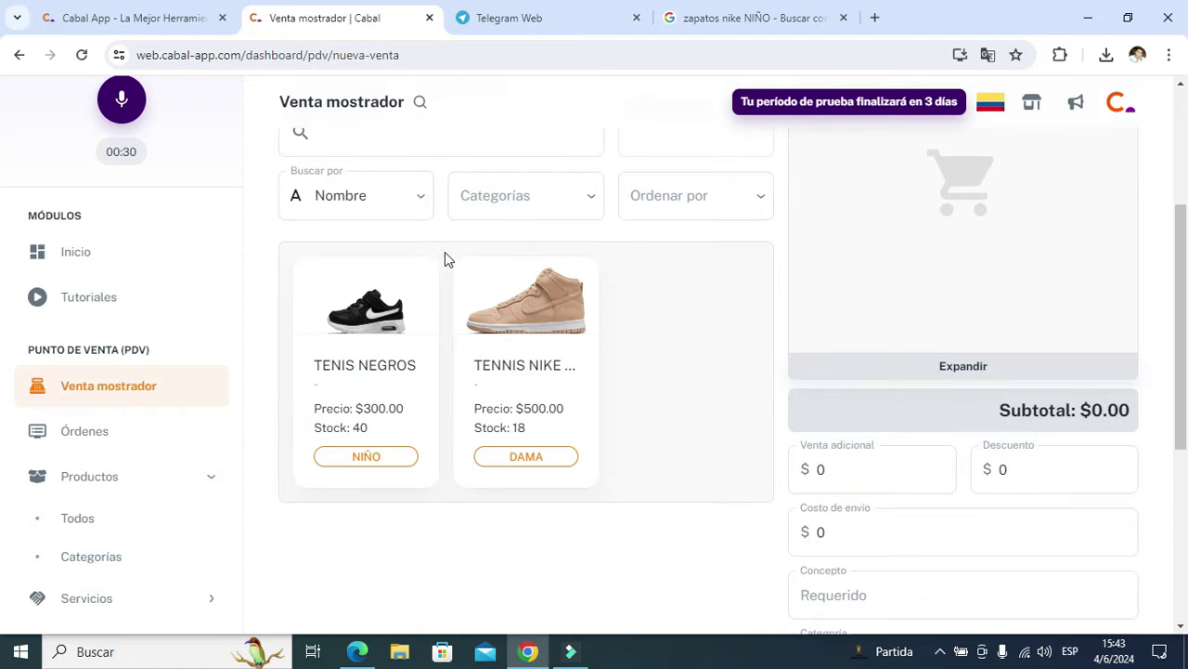
Step: Add 3 units of TENIS NEGROS to the counter sale cart
left_click(368, 342)
scroll(847, 351, "up", 3)
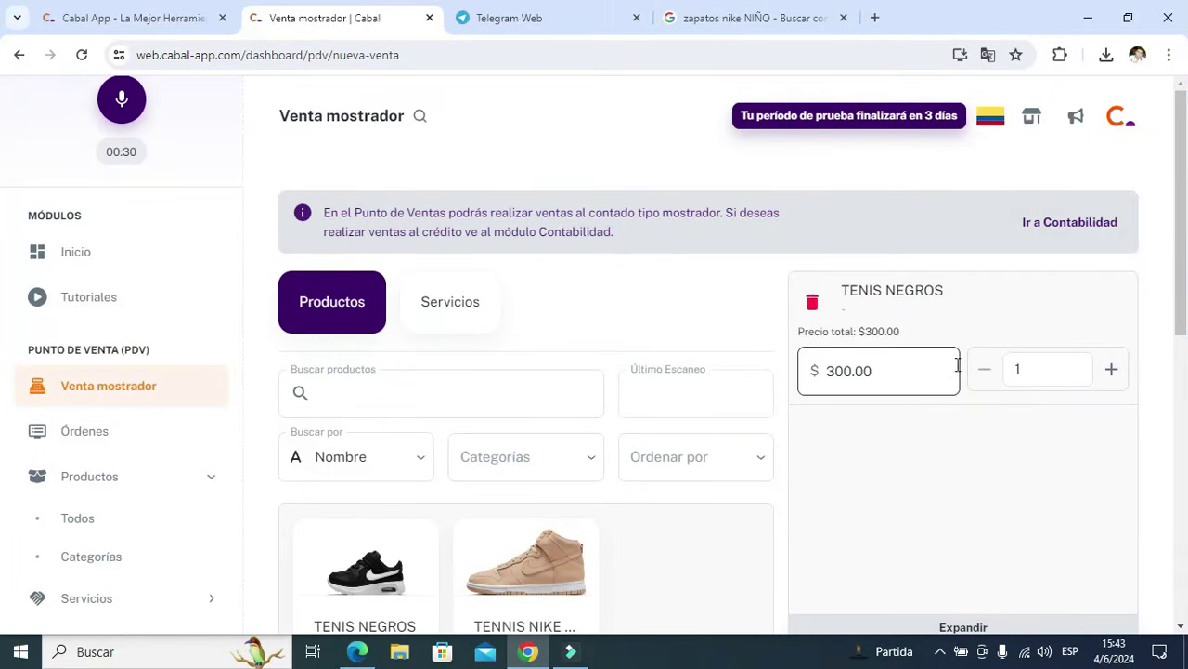
left_click(1111, 371)
left_click(1111, 370)
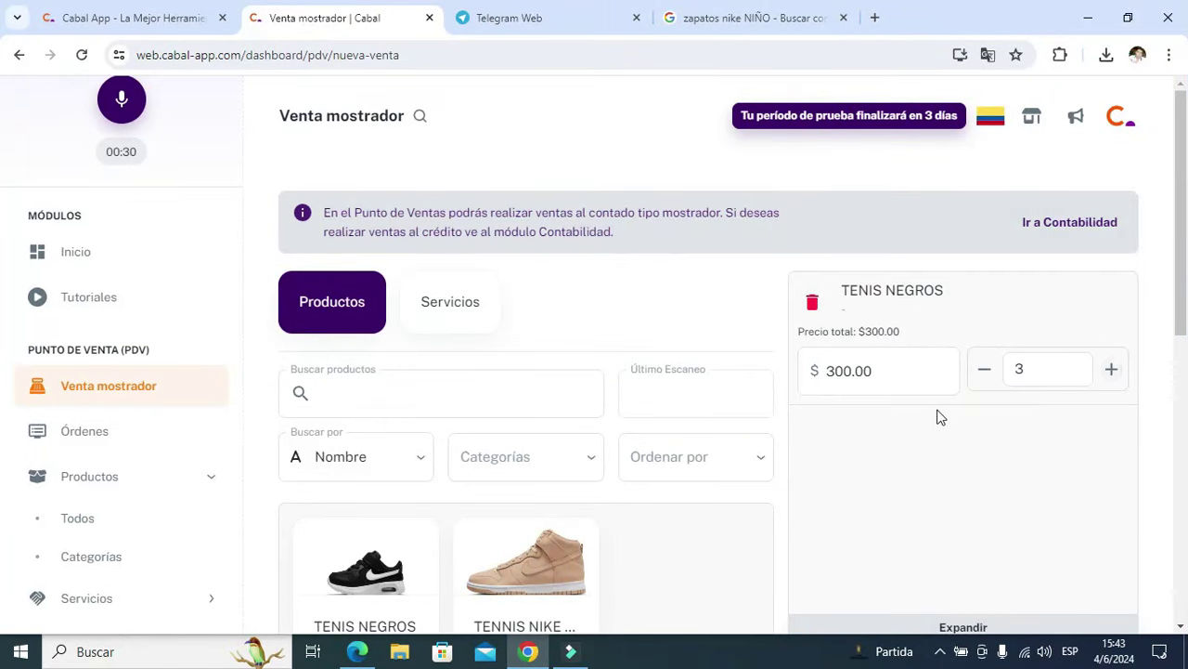
scroll(936, 418, "down", 3)
scroll(1007, 486, "down", 1)
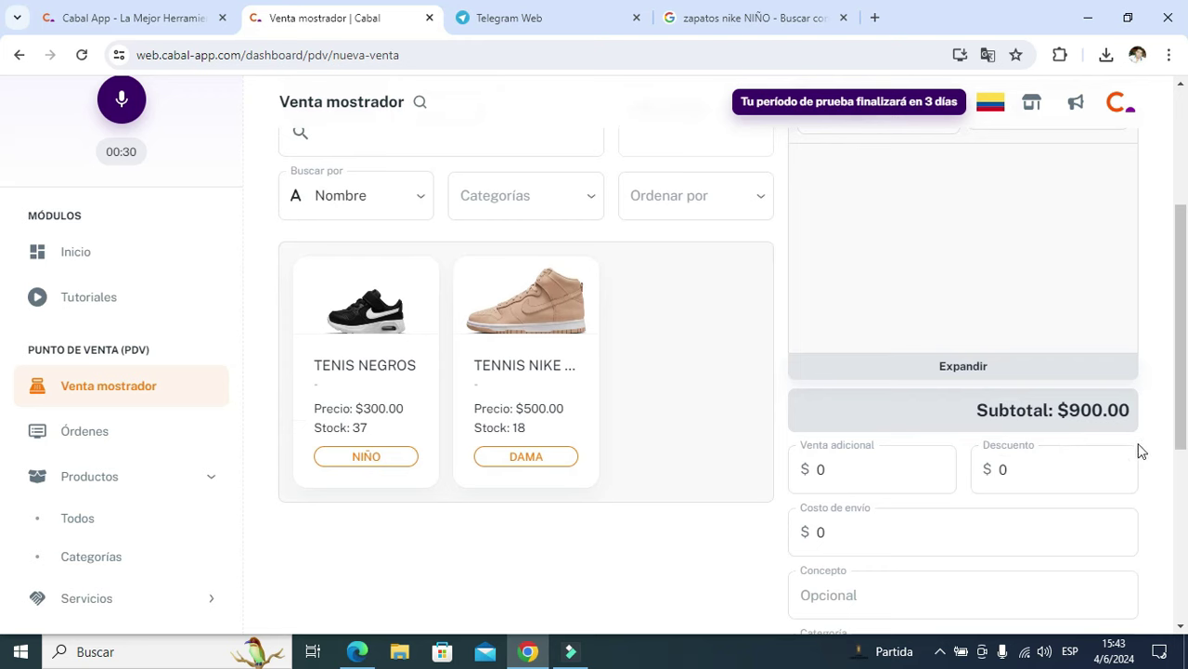
scroll(880, 455, "down", 2)
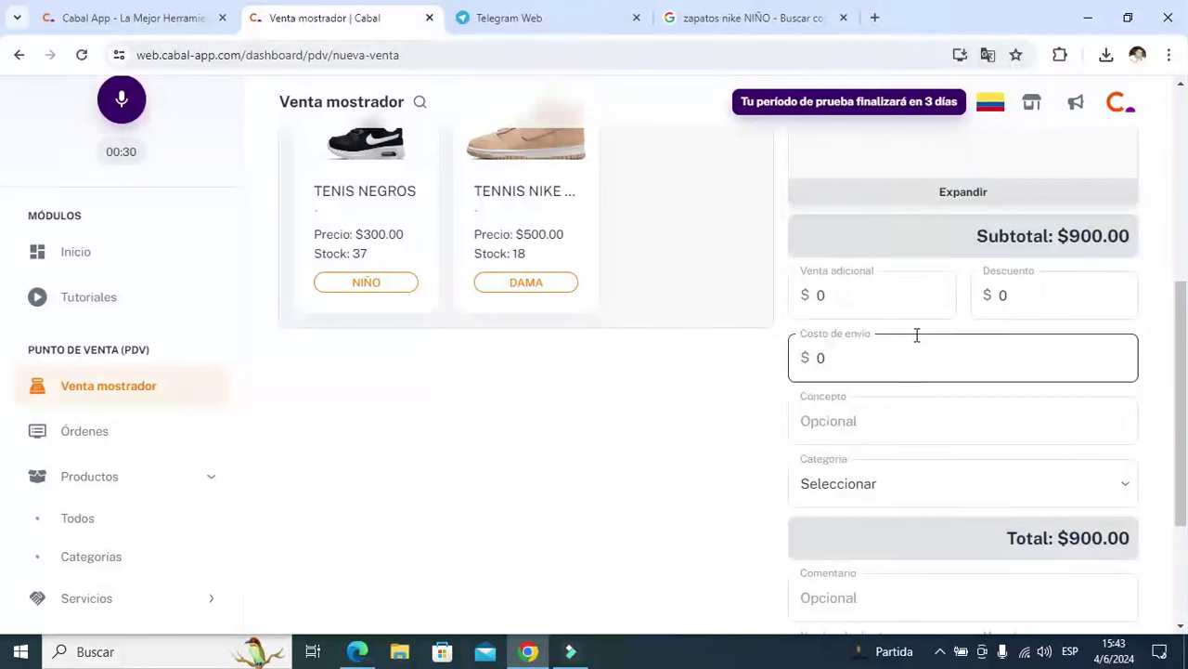
Step: Set the sale category to Productos, enter the customer's name, and proceed to payment
left_click(1105, 485)
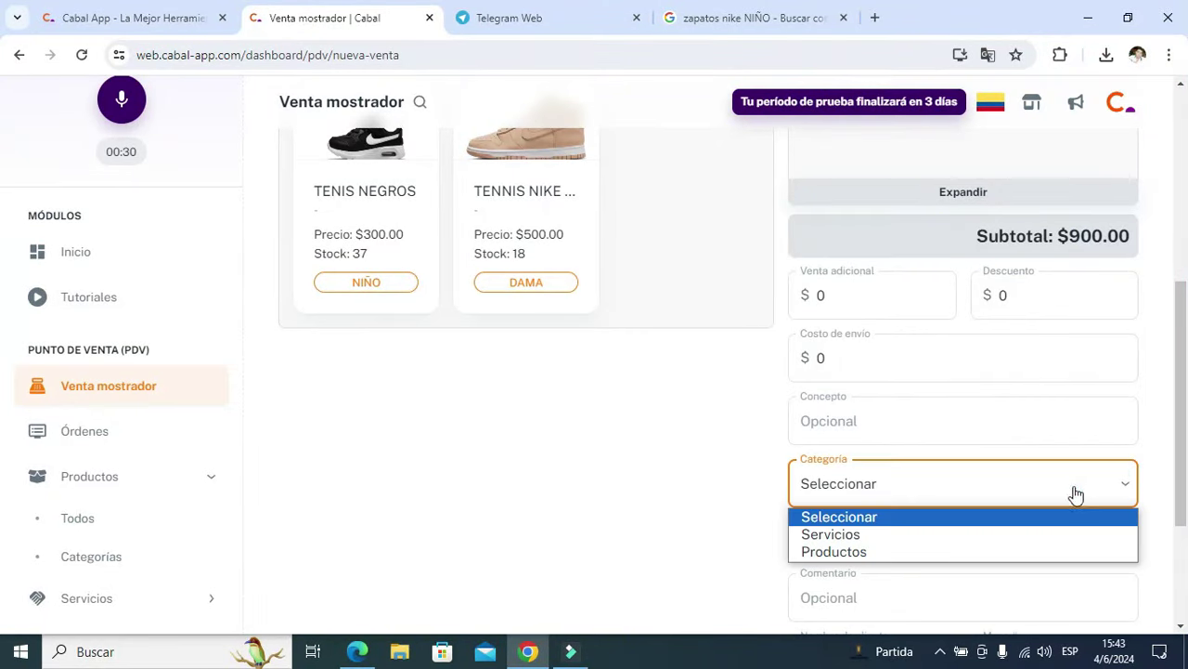
left_click(855, 552)
scroll(583, 404, "down", 2)
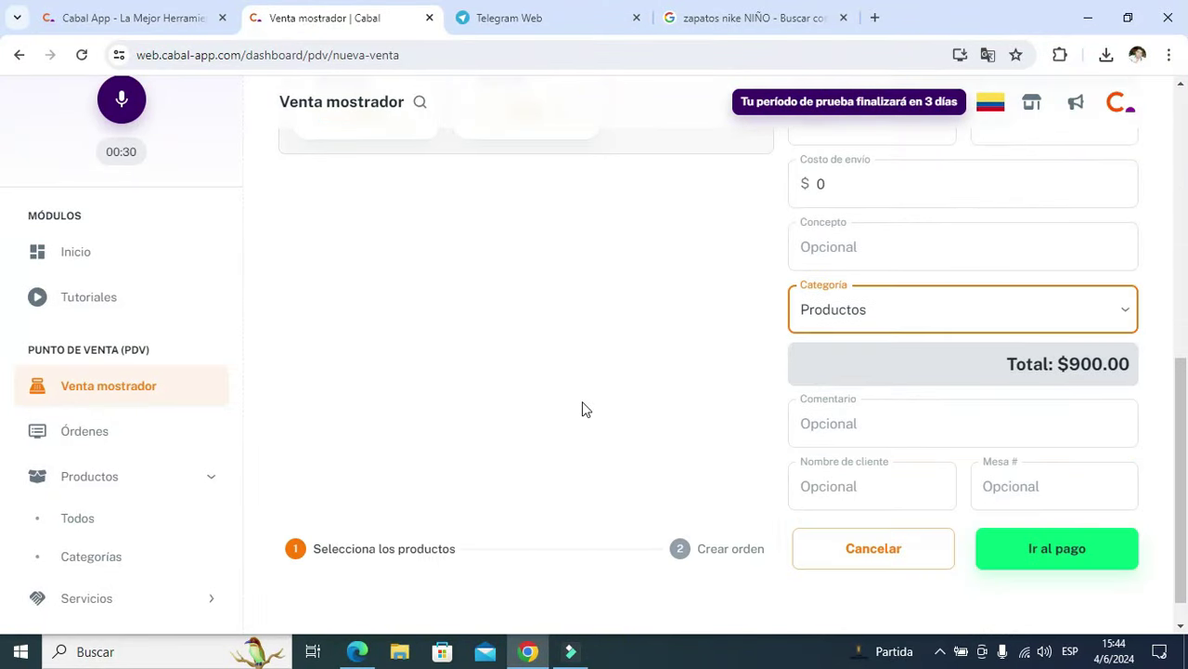
scroll(582, 404, "down", 1)
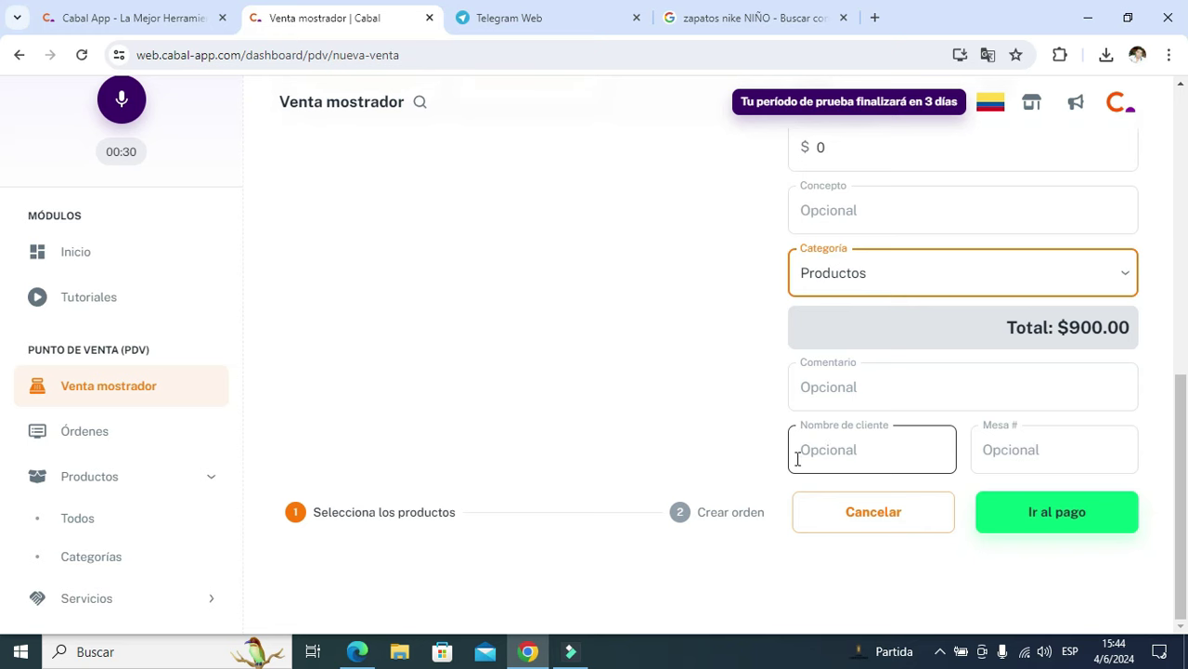
left_click(850, 454)
type("PEDRO")
left_click(782, 412)
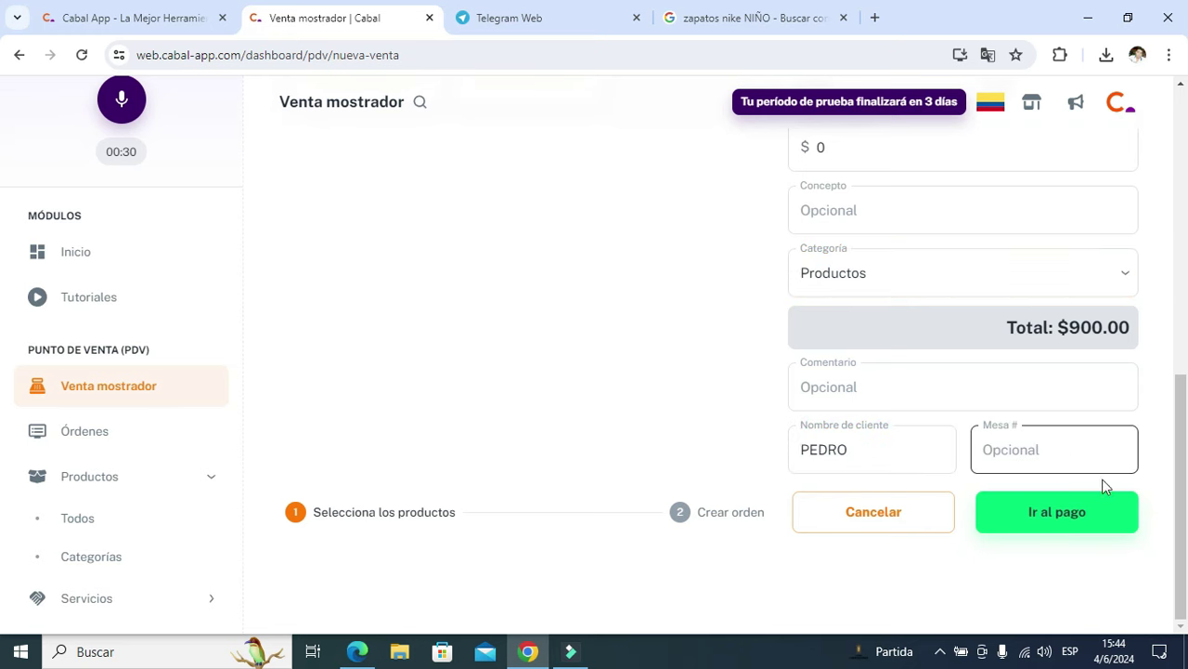
left_click(1050, 517)
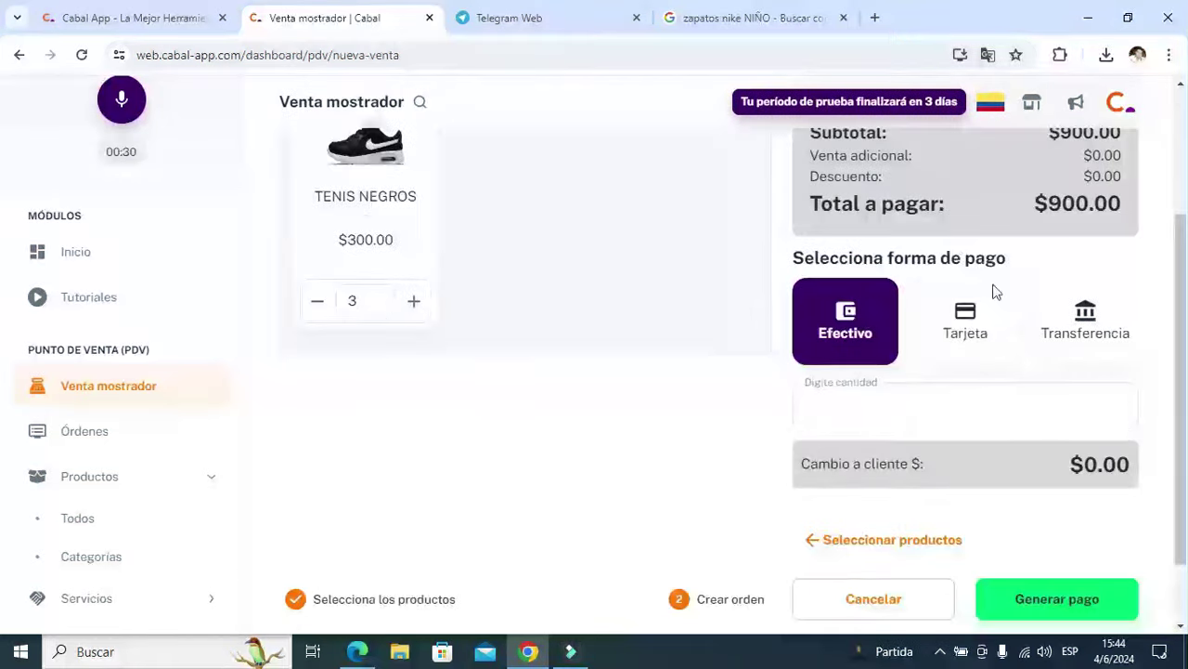
Step: Enter 1000.000 received in cash and generate the payment for the $900.00 sale
left_click(896, 414)
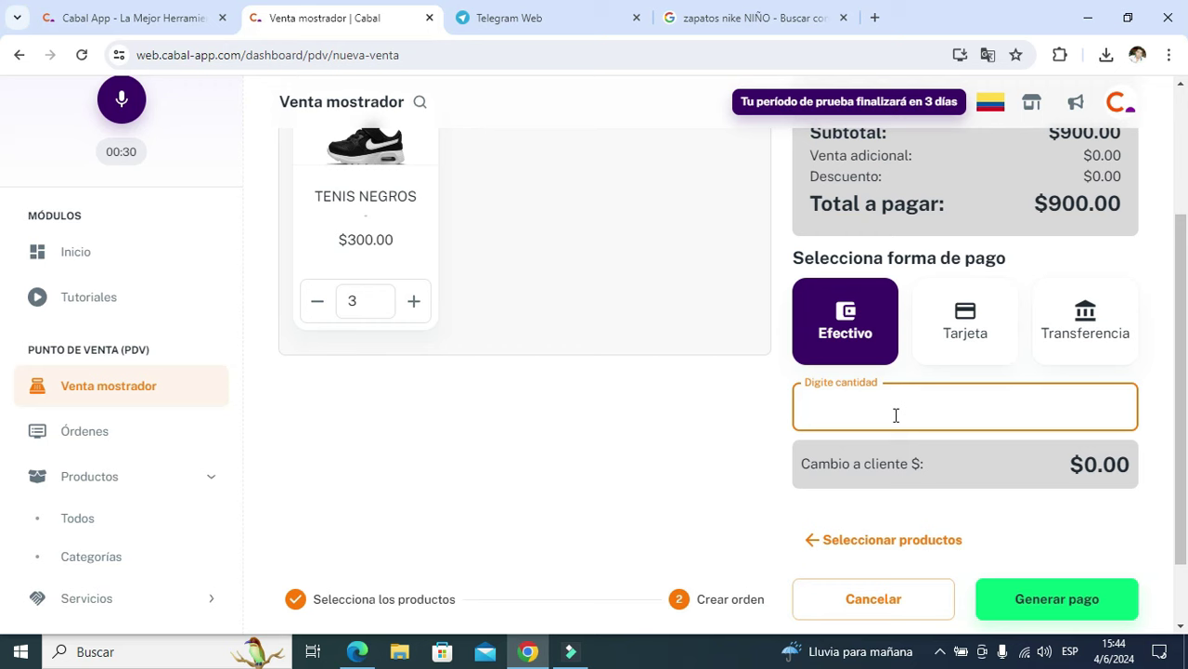
type("1000")
type(".000")
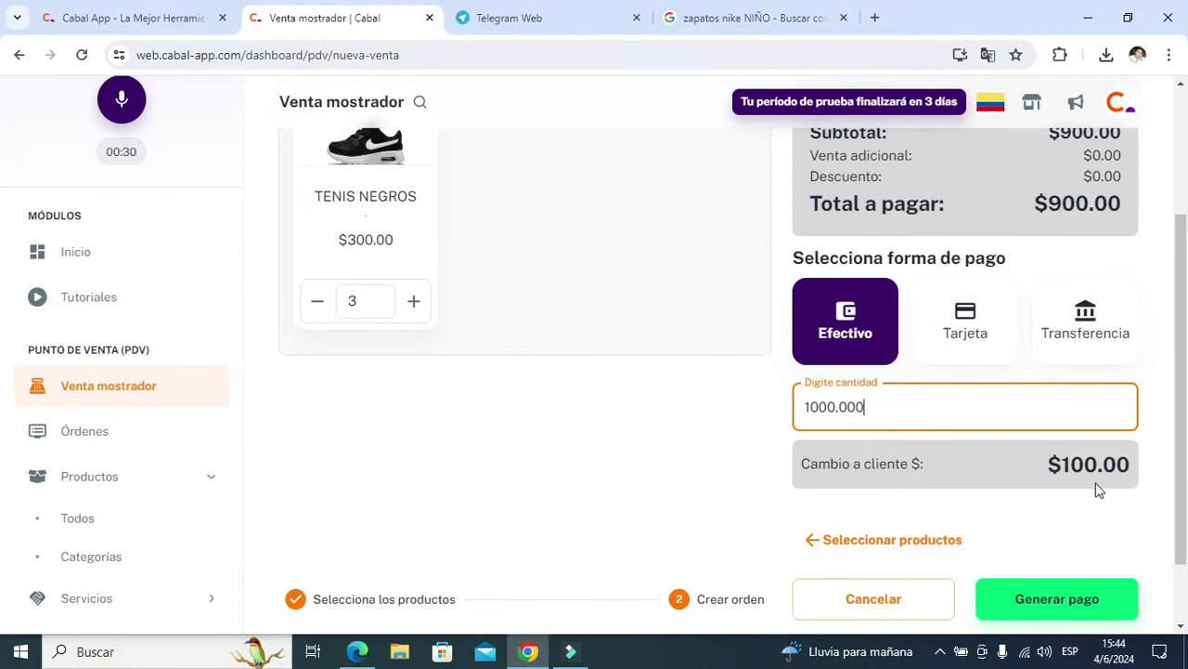
scroll(1026, 523, "down", 1)
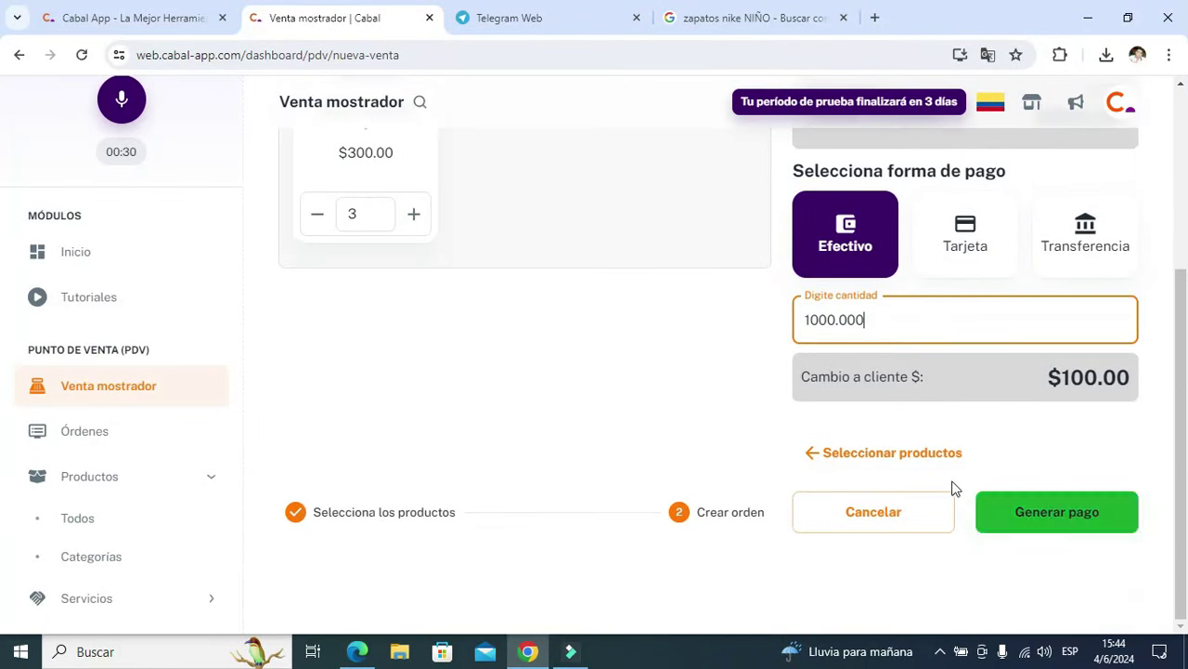
left_click(1056, 516)
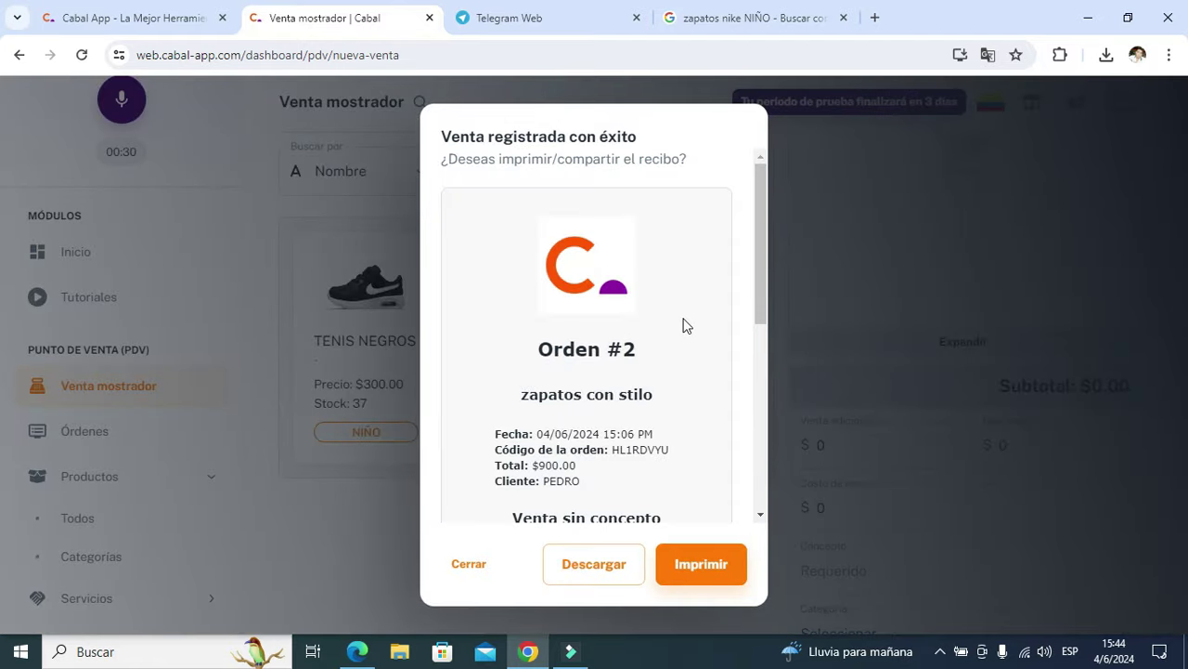
scroll(684, 325, "down", 1)
scroll(680, 324, "down", 1)
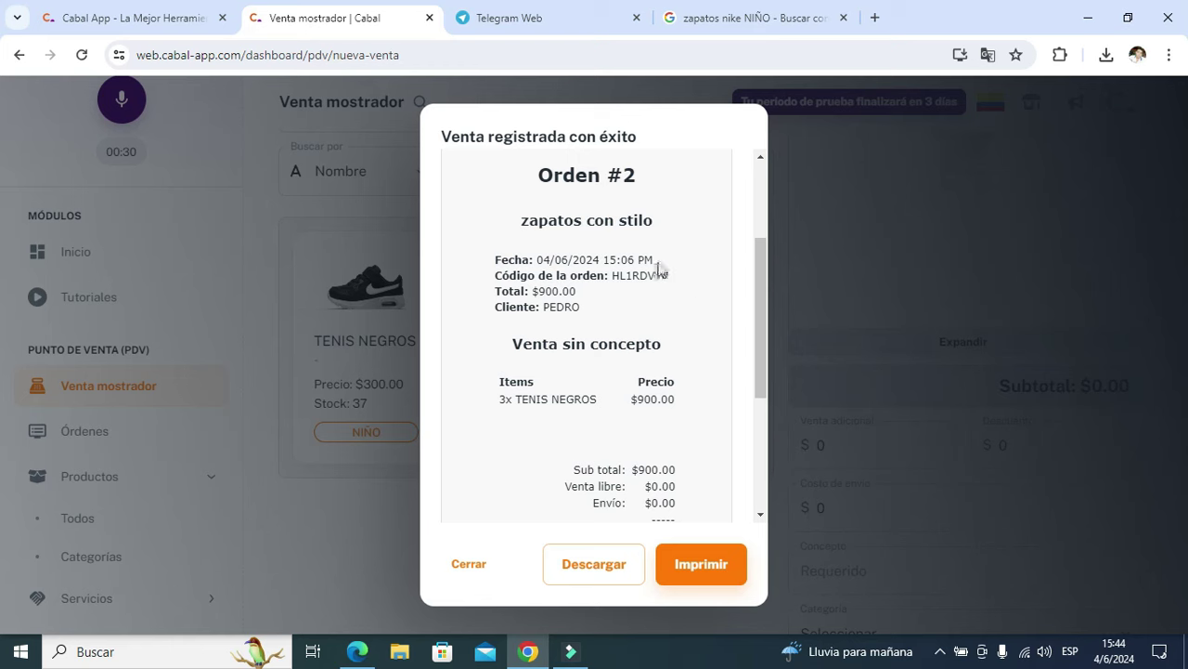
scroll(658, 278, "down", 2)
scroll(658, 400, "down", 1)
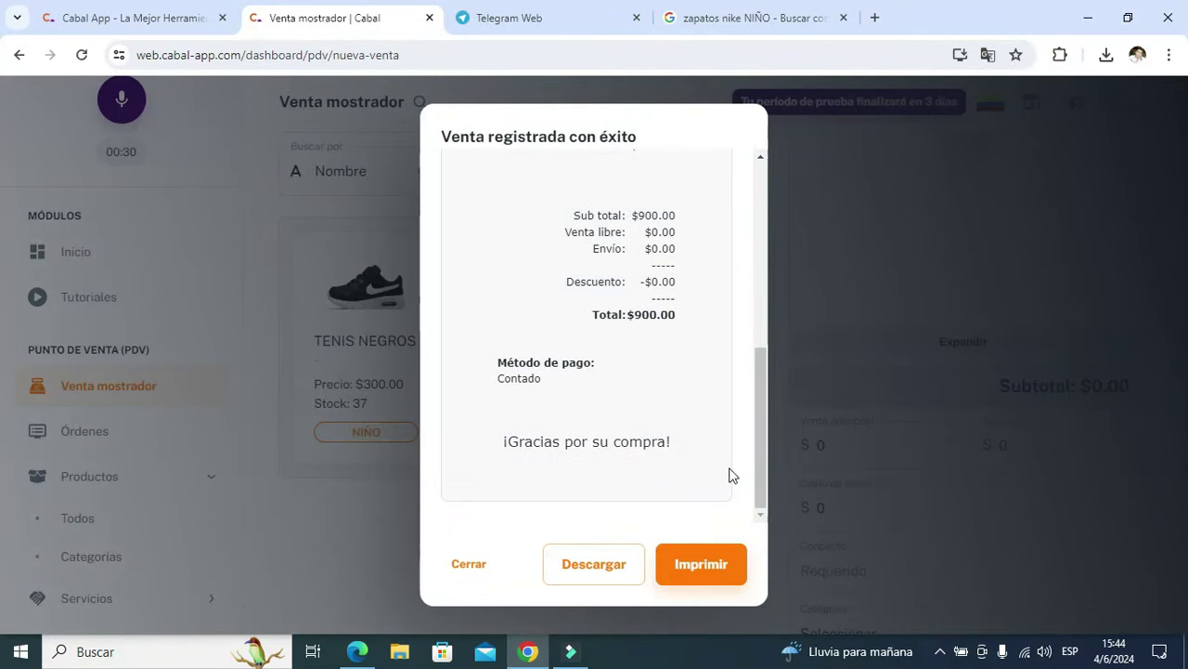
scroll(631, 311, "up", 1)
scroll(632, 311, "up", 1)
scroll(632, 320, "down", 2)
Step: Download the Orden #2 receipt as a PDF, review it in Edge, and return to Cabal
left_click(585, 565)
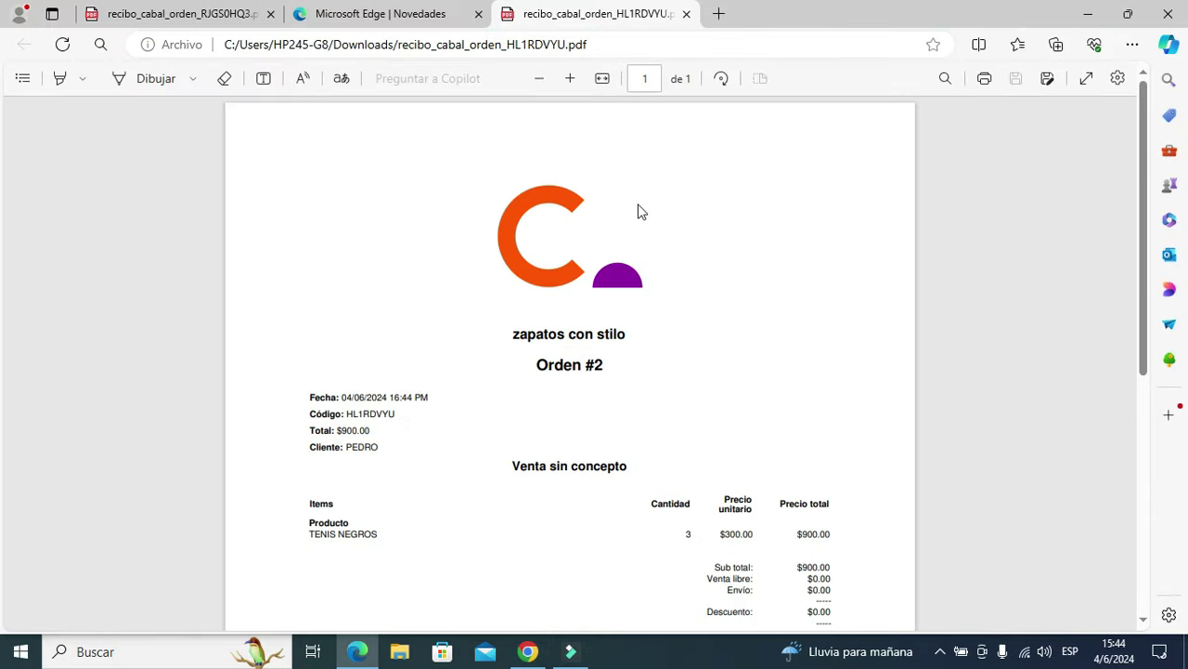
scroll(639, 212, "down", 2)
scroll(639, 211, "down", 1)
scroll(638, 212, "down", 2)
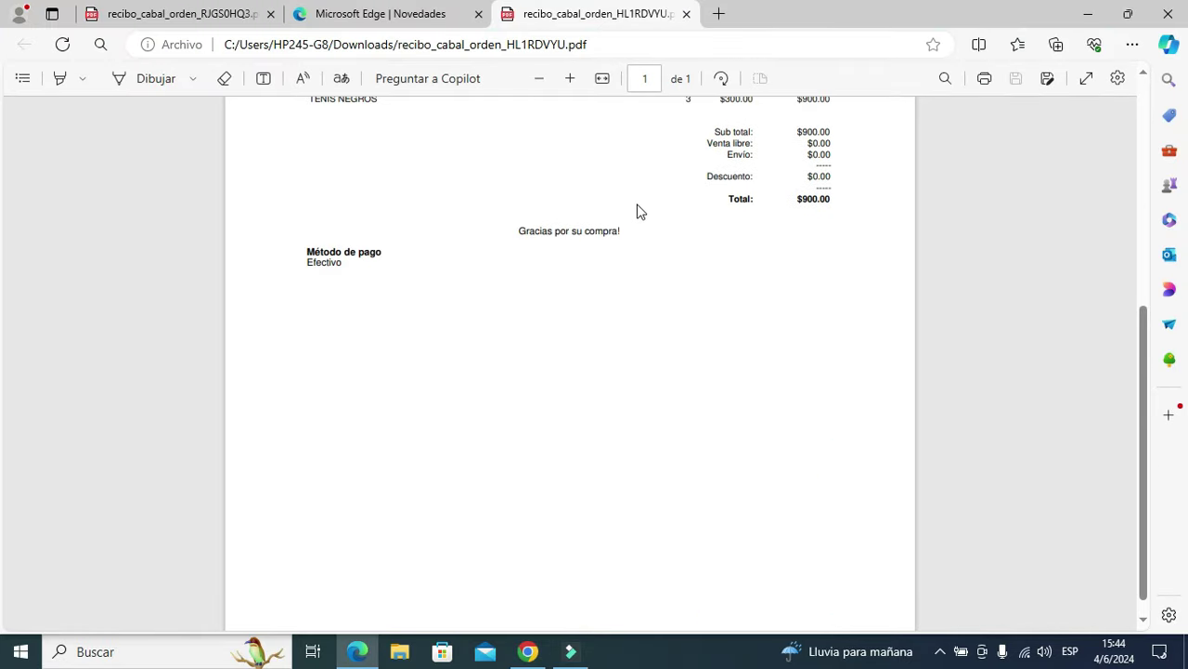
scroll(658, 299, "up", 5)
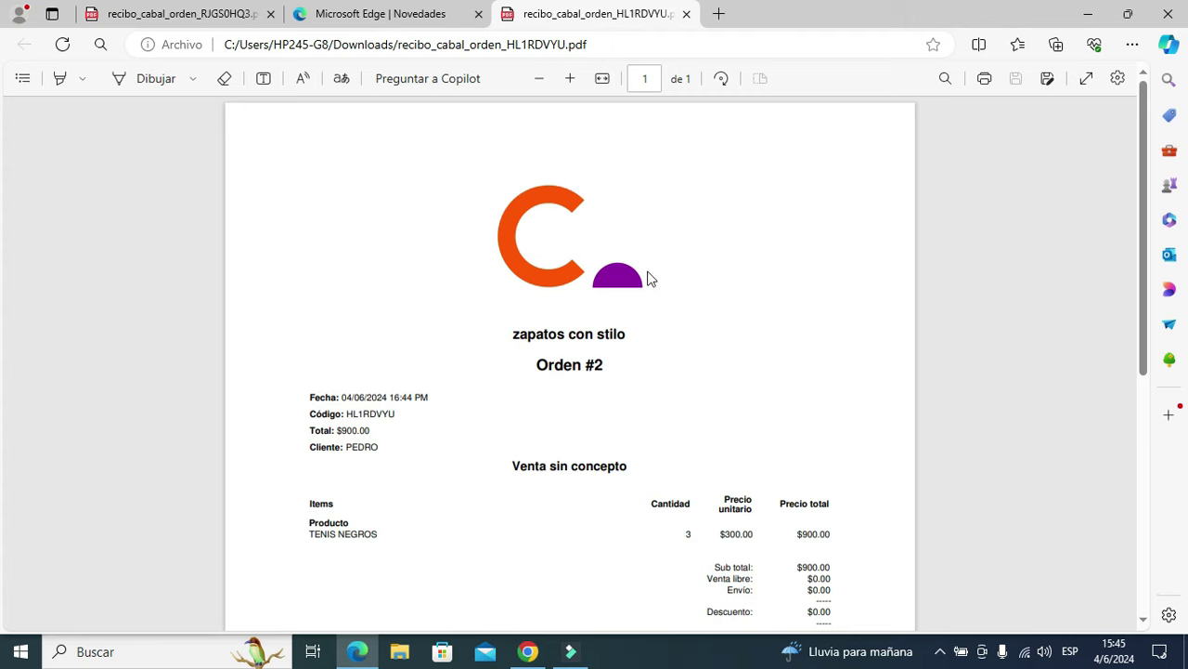
left_click(528, 650)
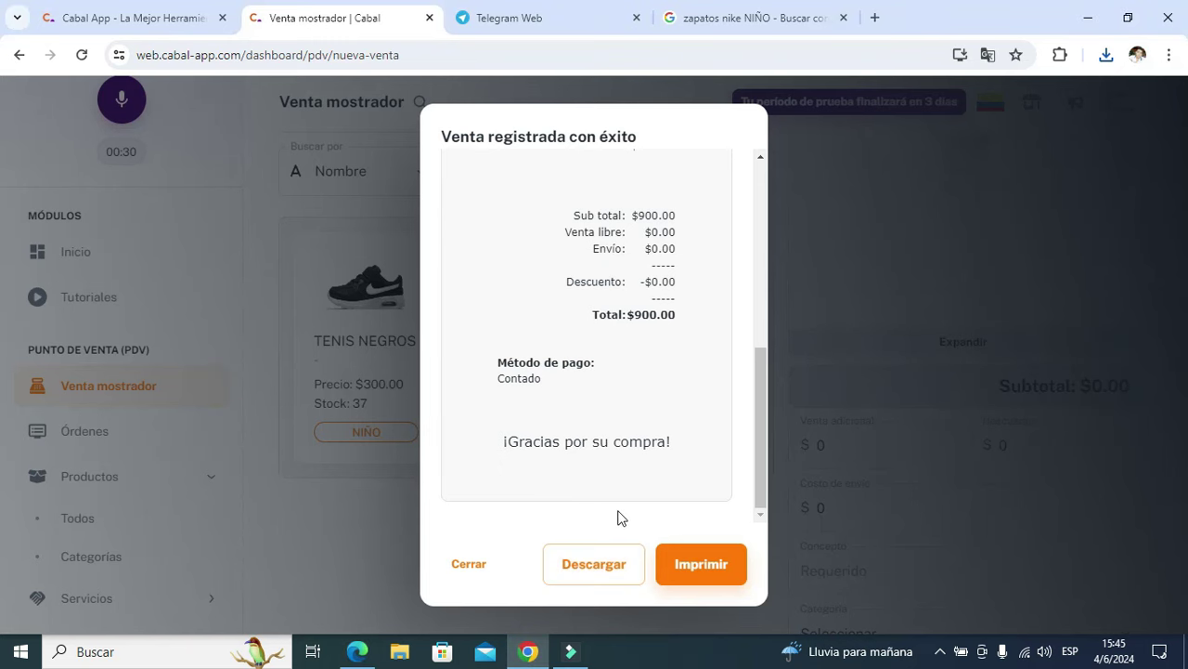
Step: Close the Orden #2 sale confirmation and scroll the Venta mostrador sidebar back to the top
left_click(454, 569)
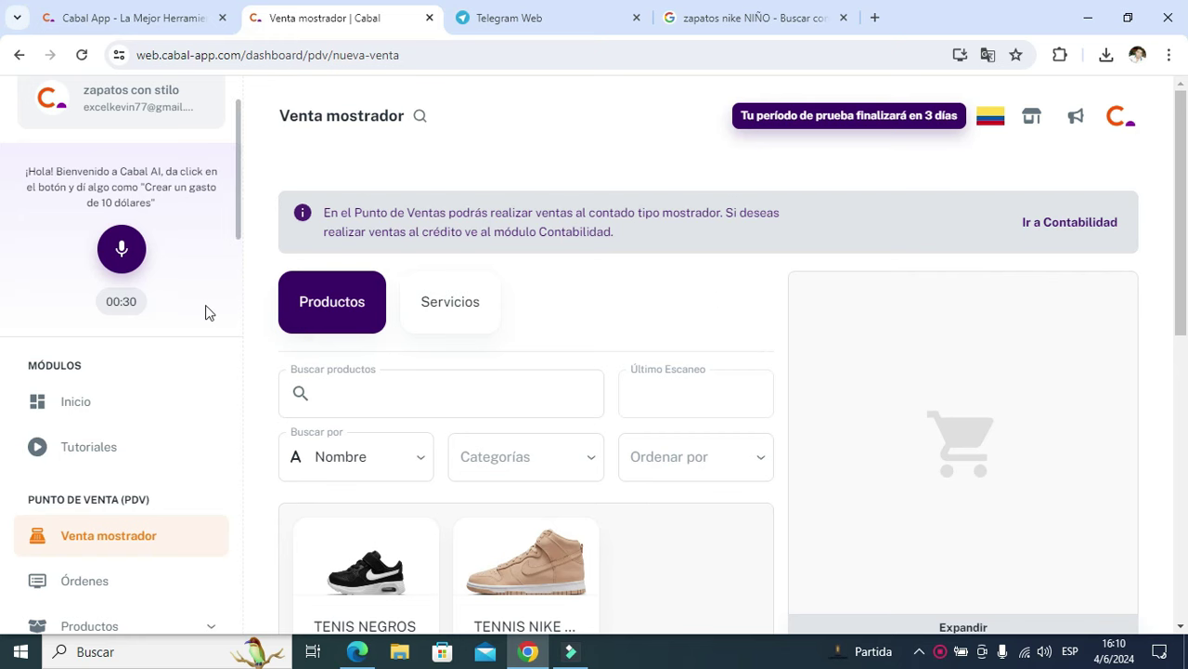
scroll(206, 311, "up", 1)
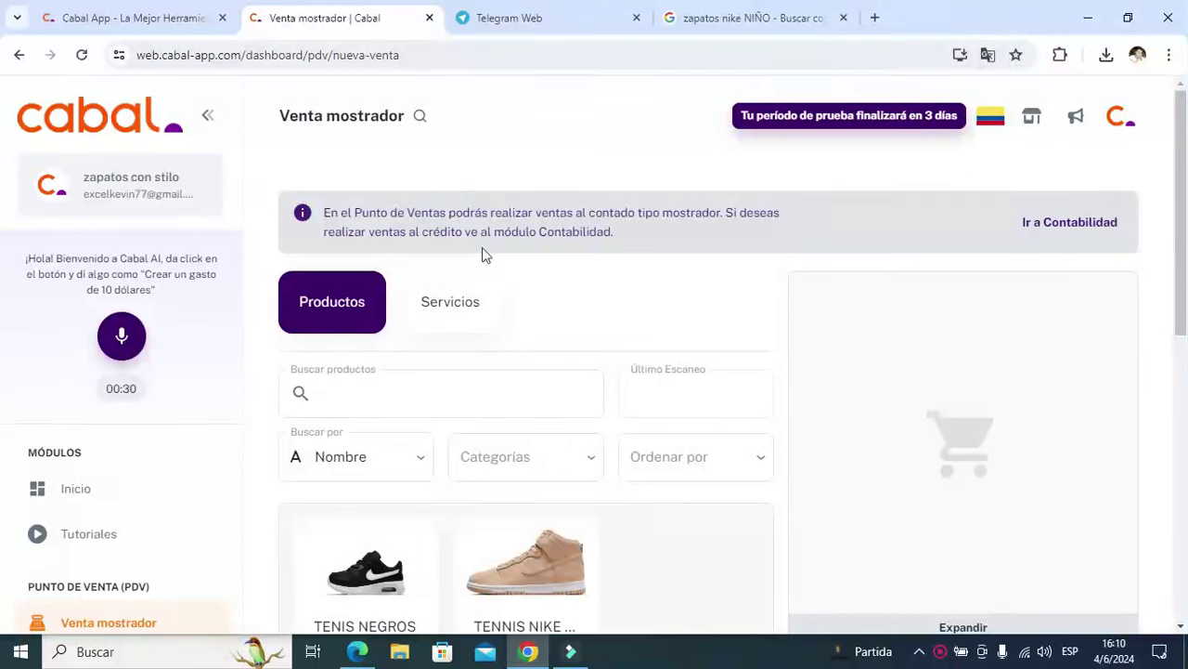
Step: Dictate a $200 cash freight expense to Cabal AI, confirm its creation, and view the expense
left_click(122, 342)
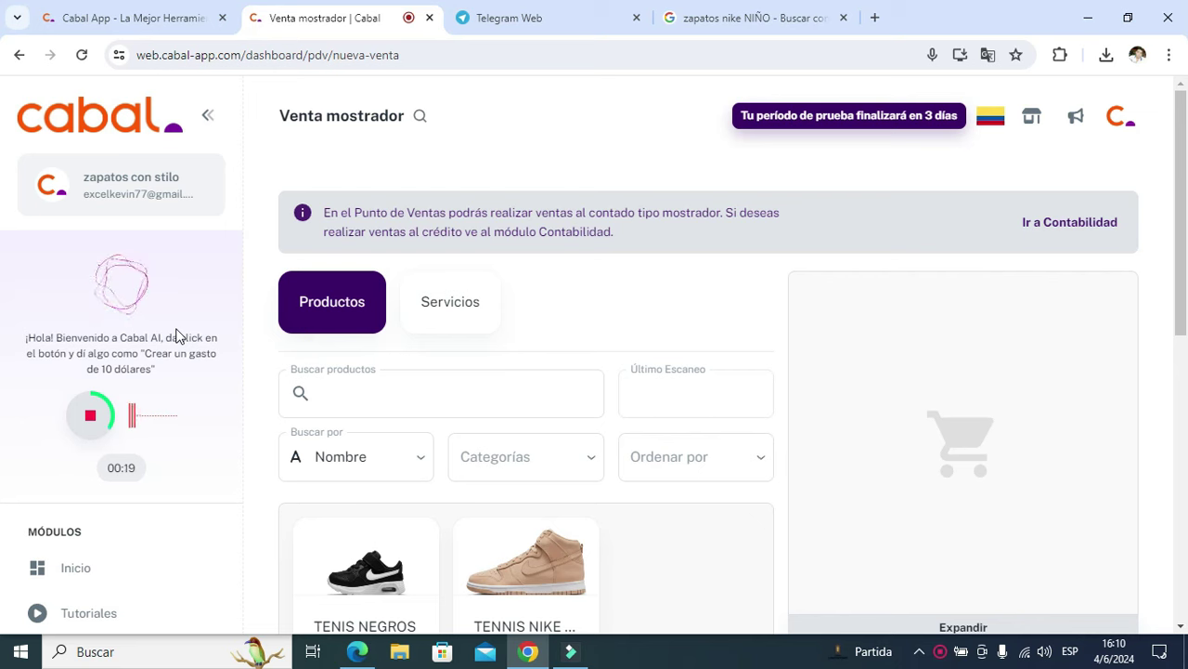
left_click(87, 415)
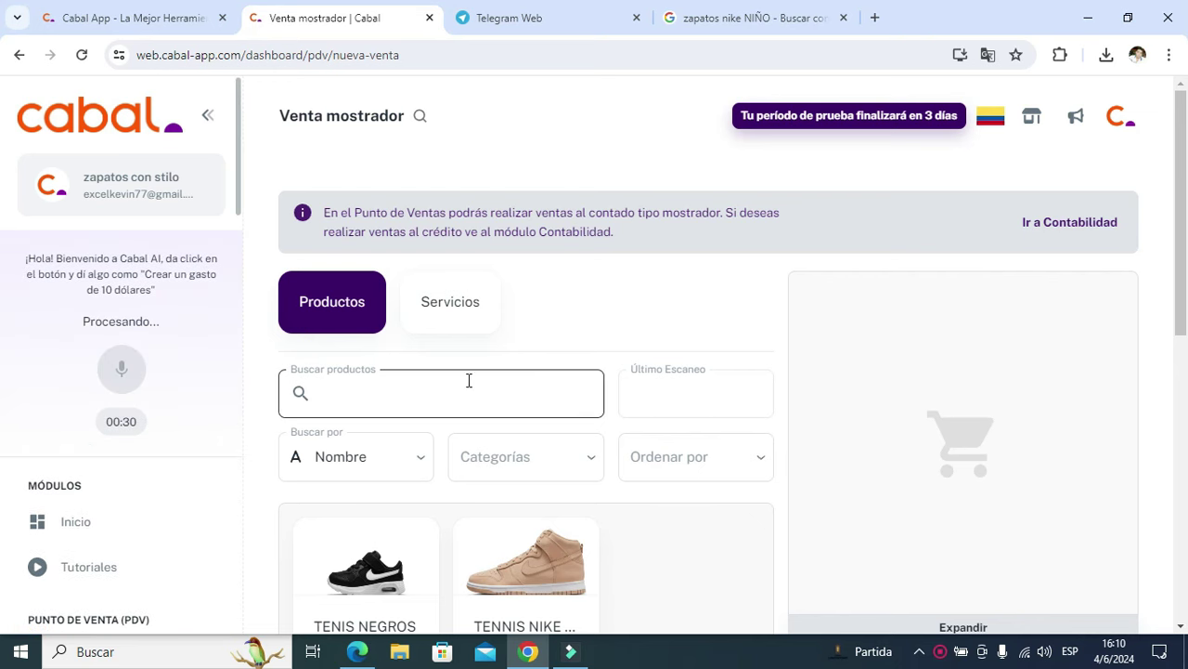
left_click(95, 393)
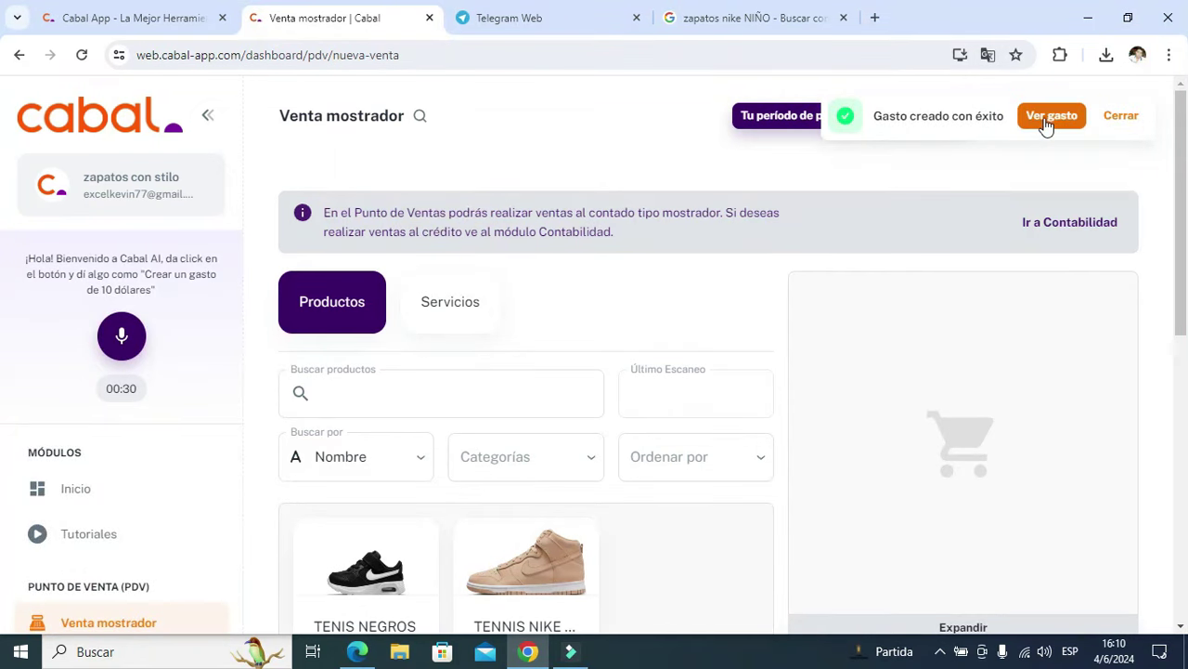
left_click(1052, 117)
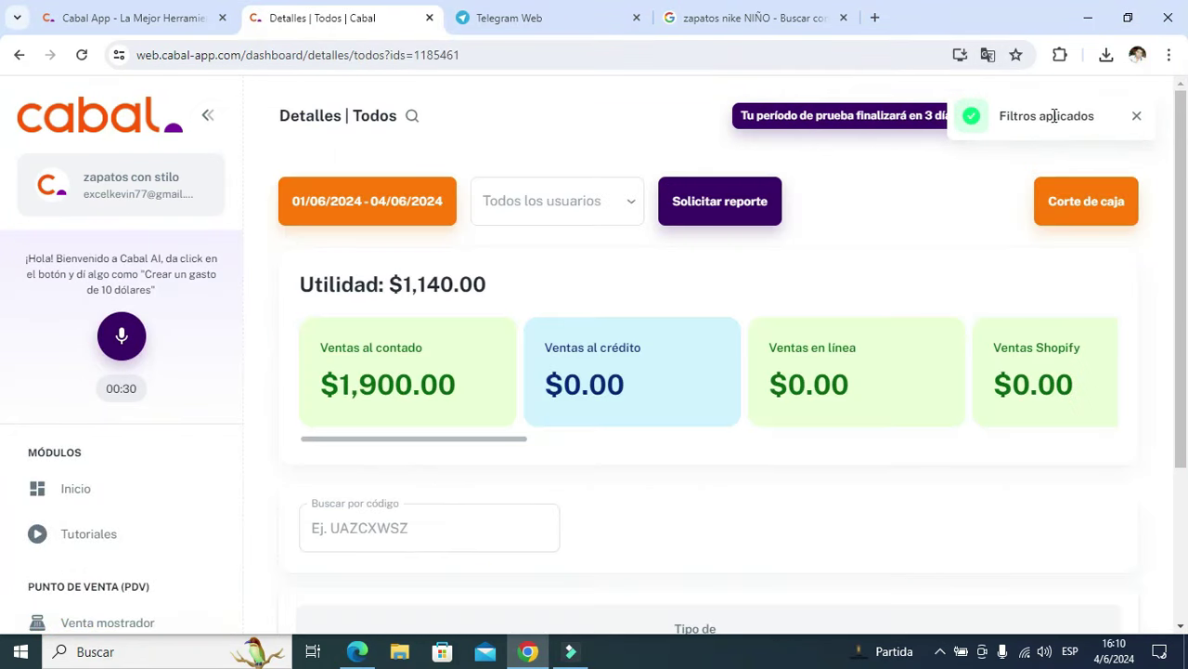
scroll(438, 486, "down", 3)
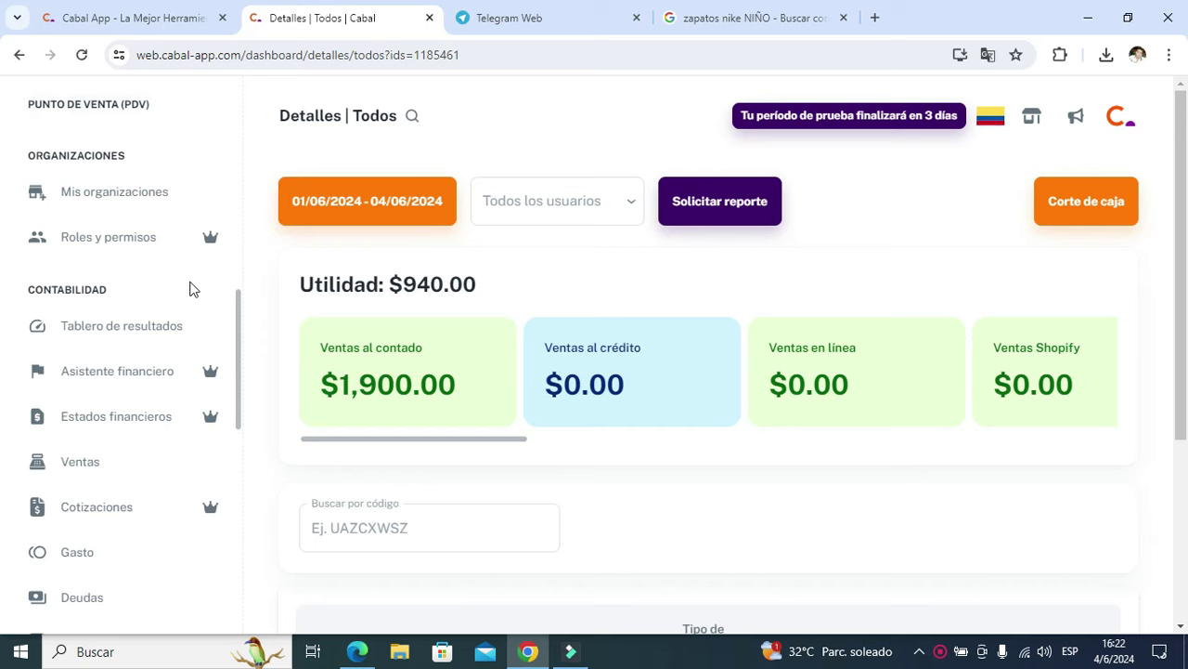
Step: List all transactions to show the Flete expense and both counter sales, then go to Tutoriales
scroll(169, 287, "down", 3)
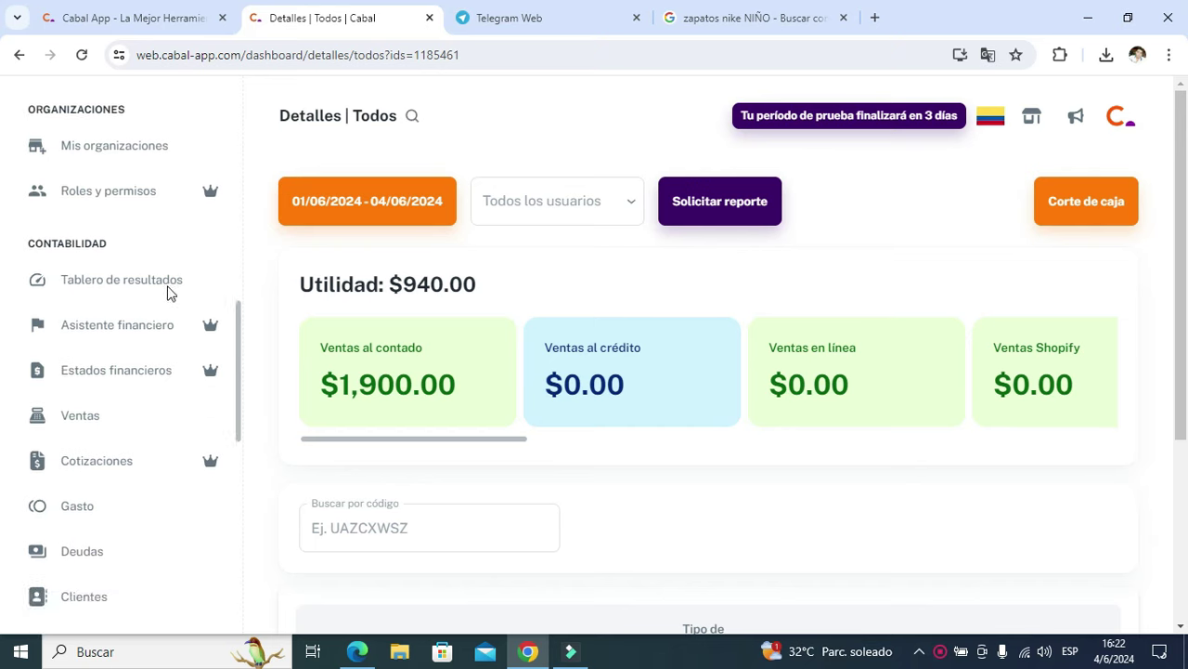
scroll(167, 294, "up", 4)
scroll(128, 362, "down", 4)
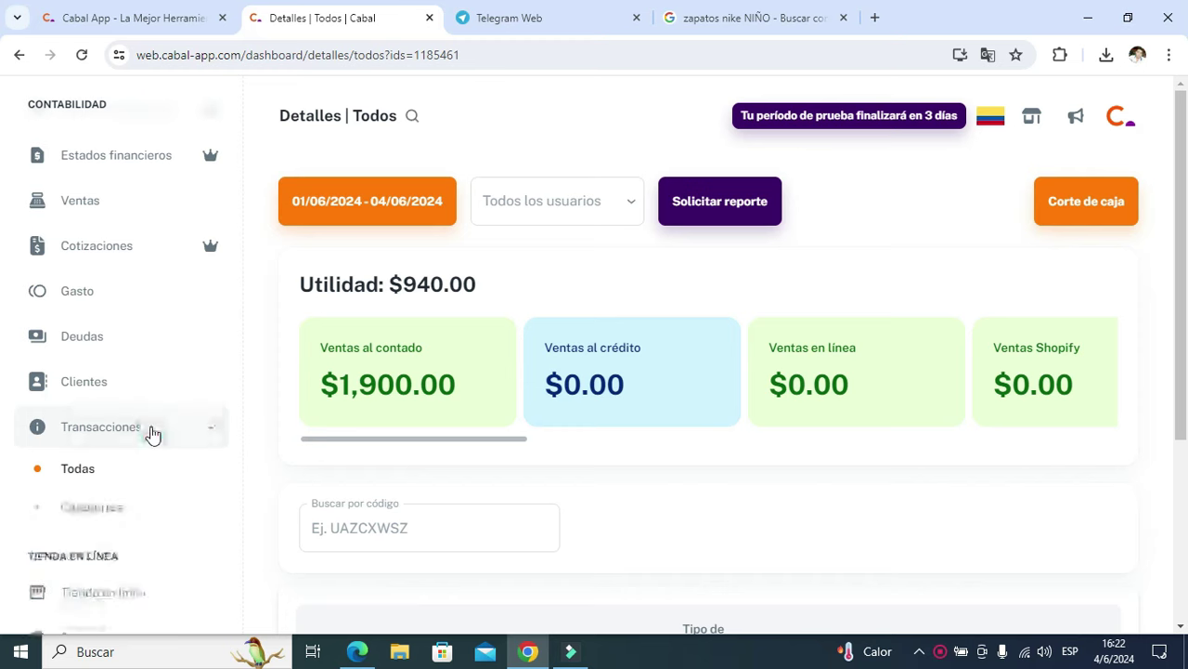
left_click(77, 479)
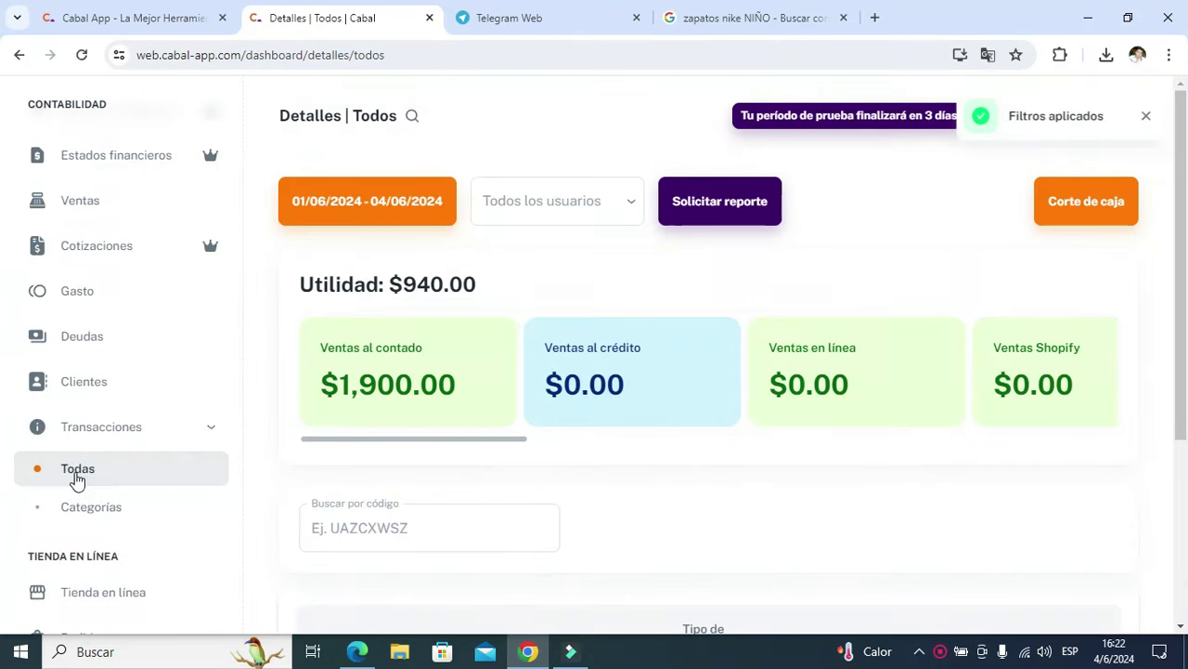
scroll(392, 299, "down", 4)
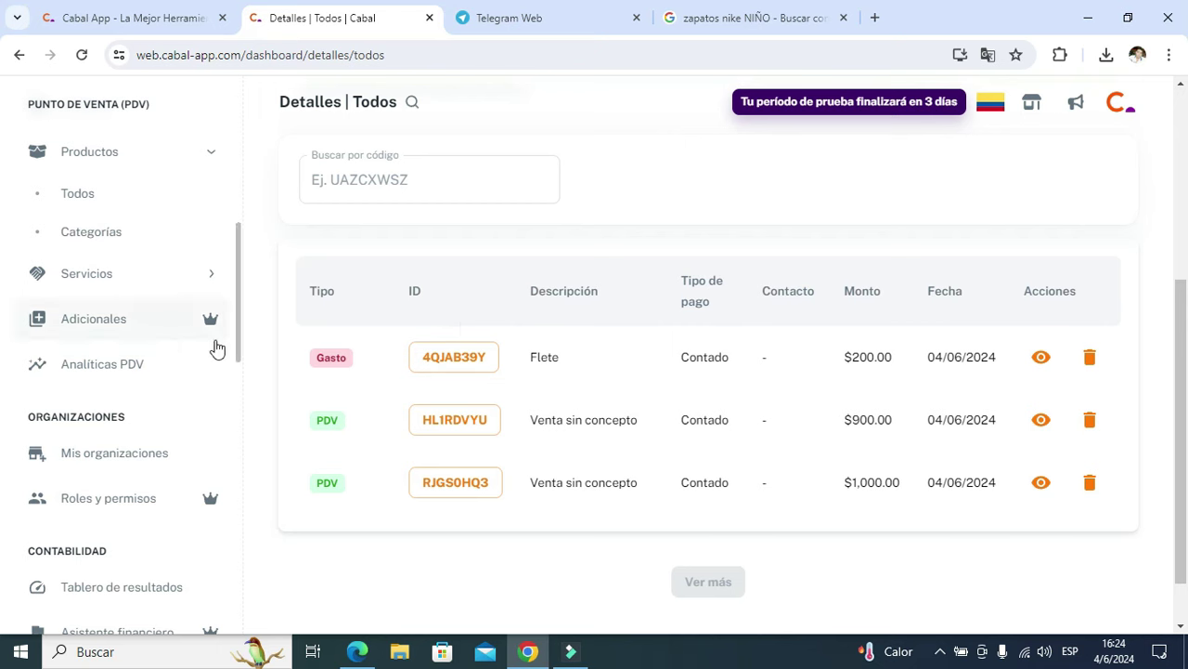
scroll(167, 398, "up", 3)
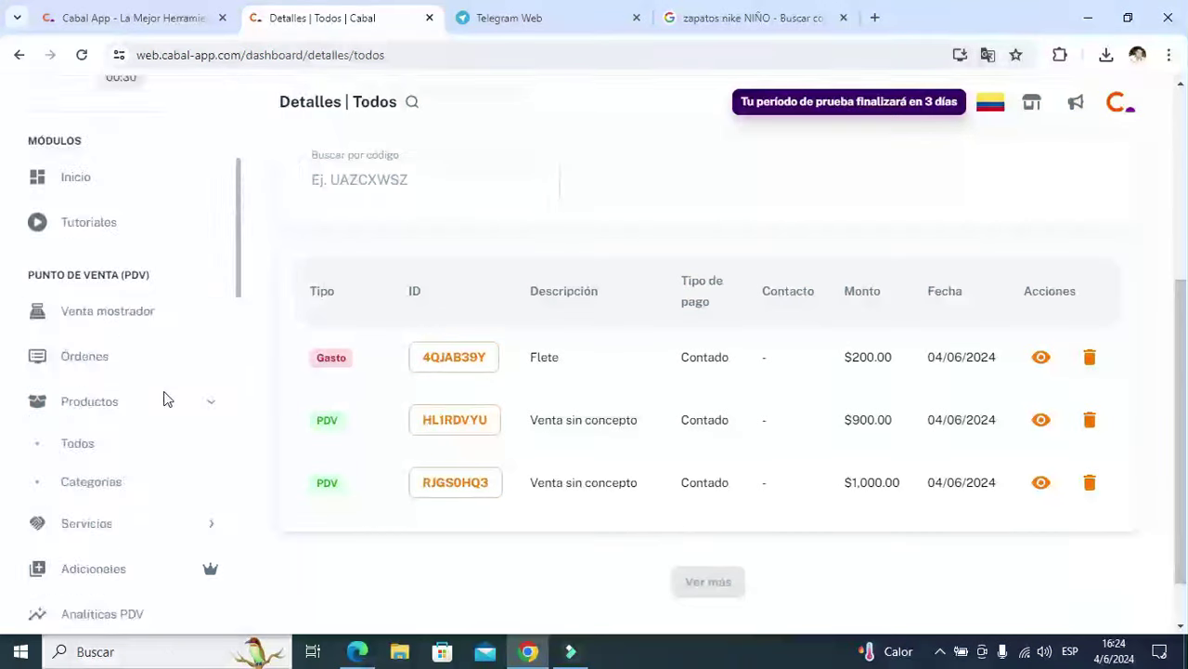
scroll(162, 397, "up", 2)
left_click(110, 413)
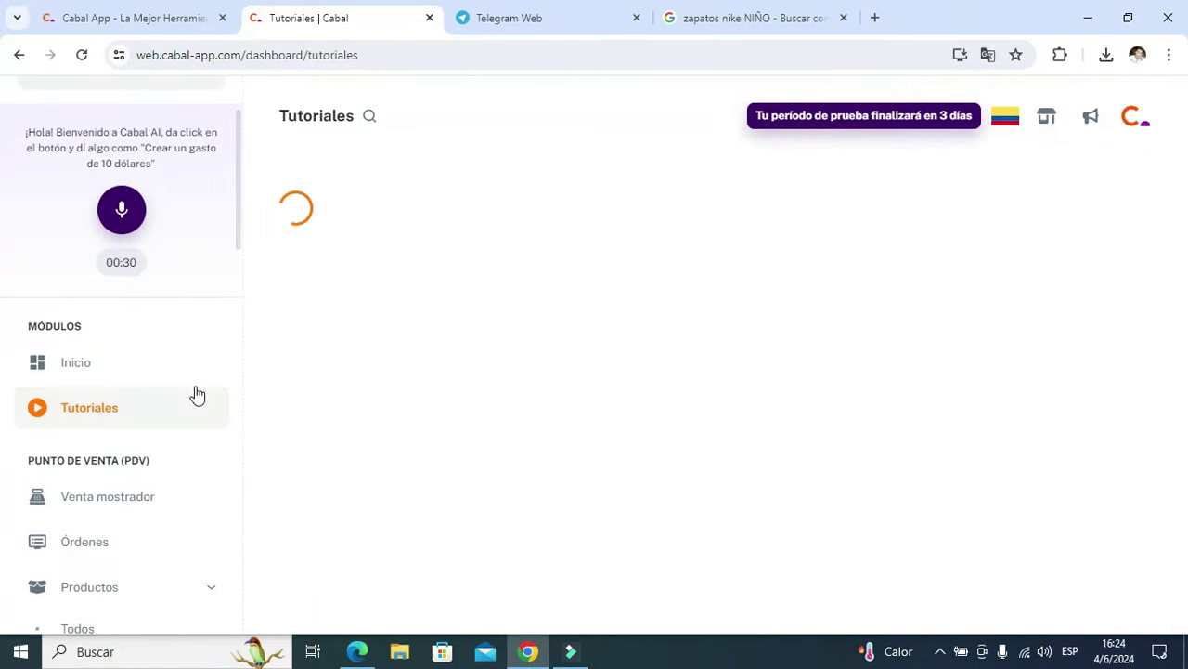
Step: Pick the Empleados invitados video from the Tutoriales Plus - Cabal Web playlist
scroll(499, 335, "down", 1)
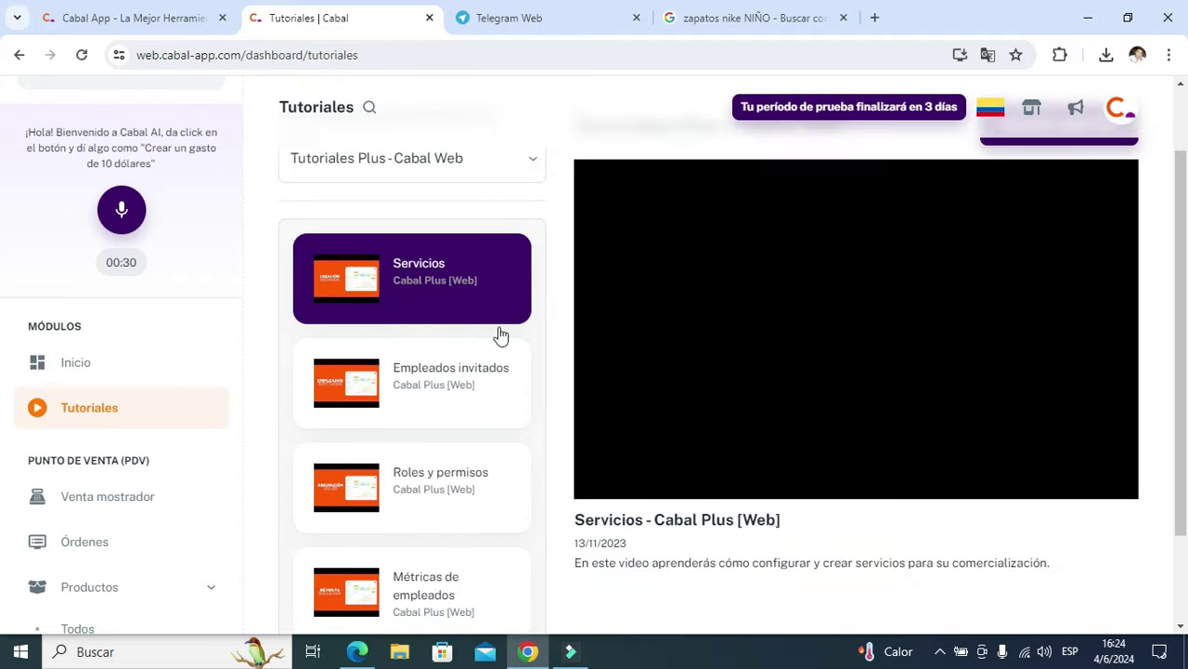
left_click(427, 370)
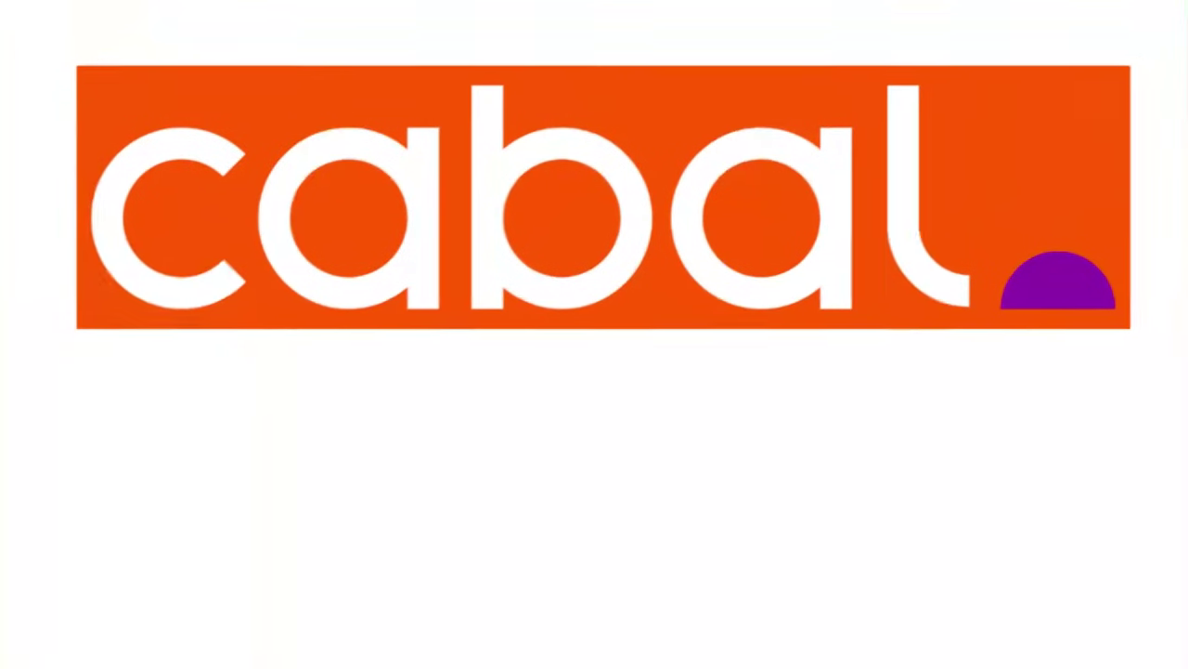